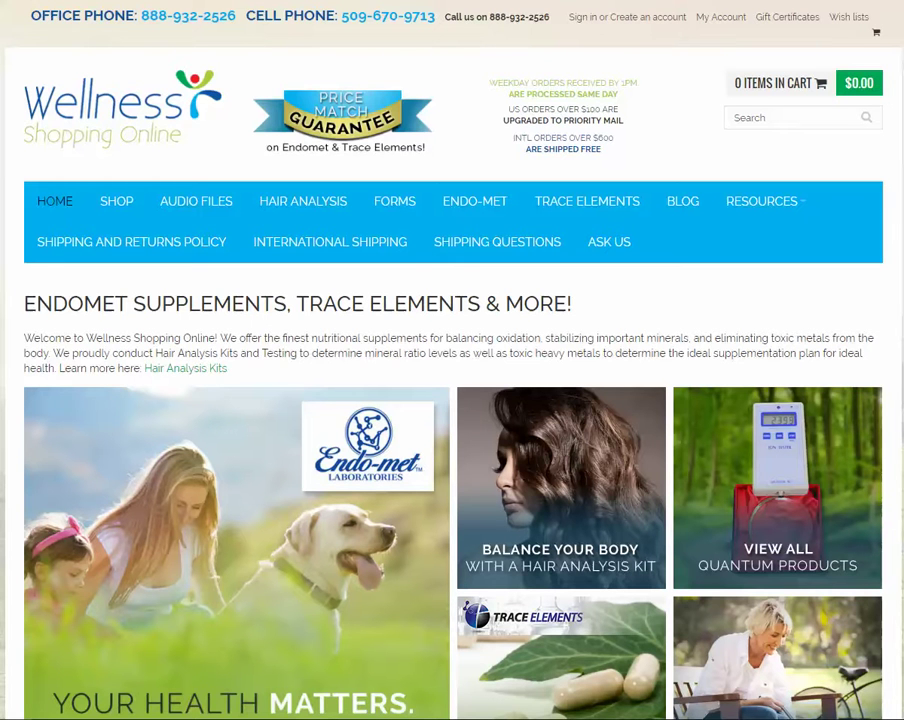
# Step: Go to the Forms page and scroll down to the membership form link
pyautogui.click(401, 204)
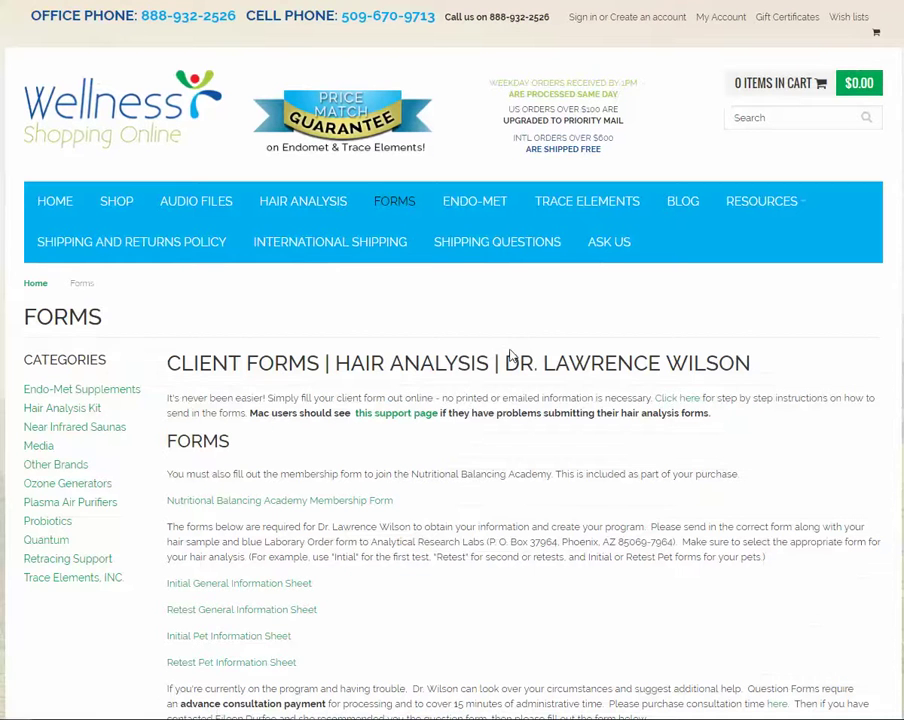
pyautogui.scroll(-1, 560, 365)
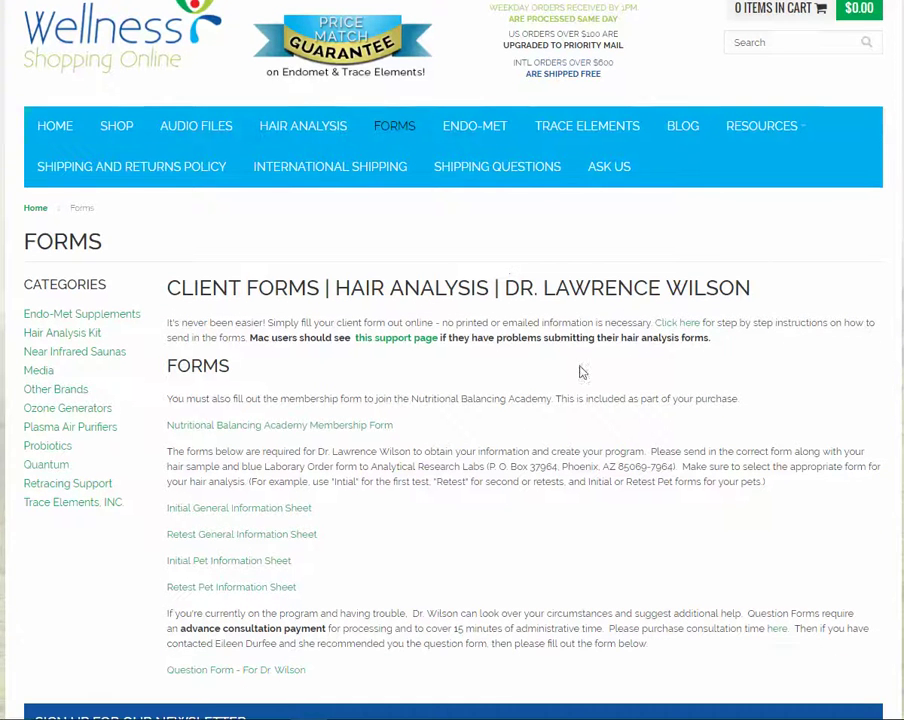
# Step: Open the Nutritional Balancing Academy Membership Form and enter client name Test and the client's e-mail
pyautogui.click(343, 436)
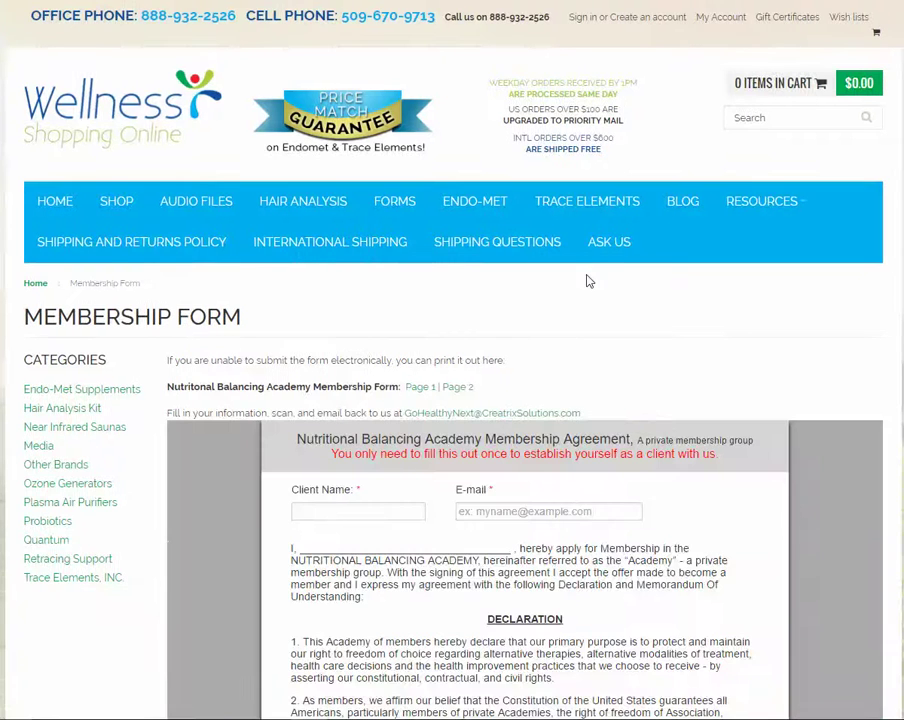
pyautogui.scroll(-1, 584, 278)
pyautogui.scroll(-2, 584, 278)
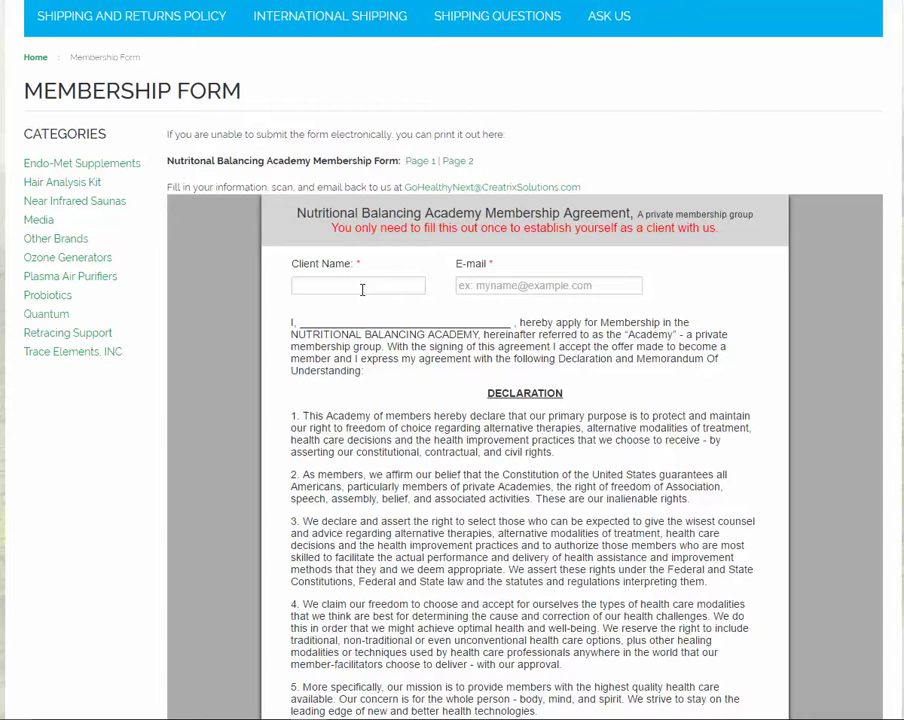
pyautogui.click(361, 286)
pyautogui.write('Test')
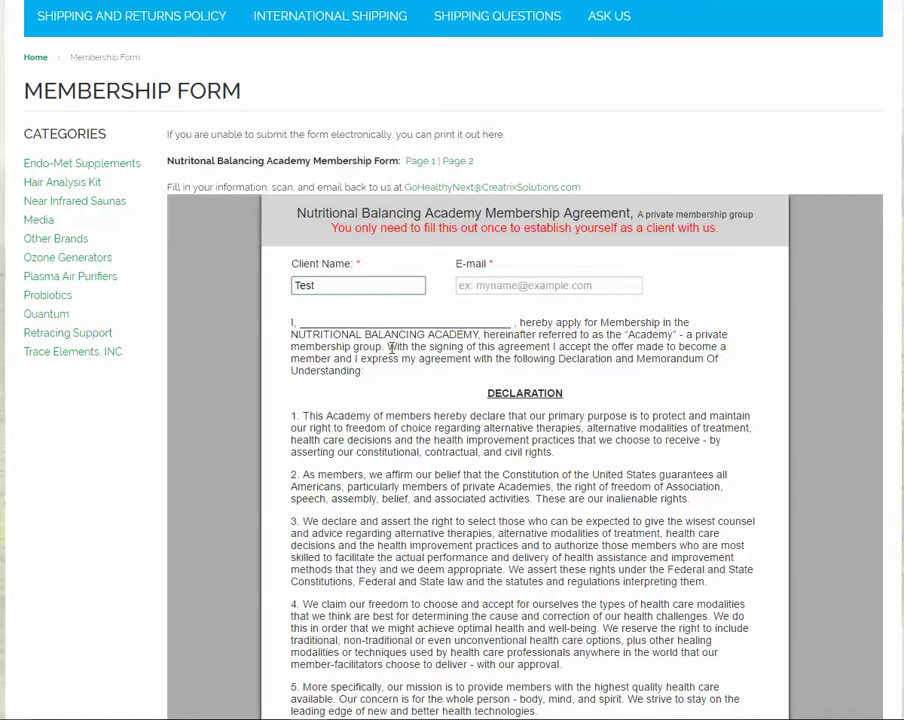
pyautogui.click(464, 285)
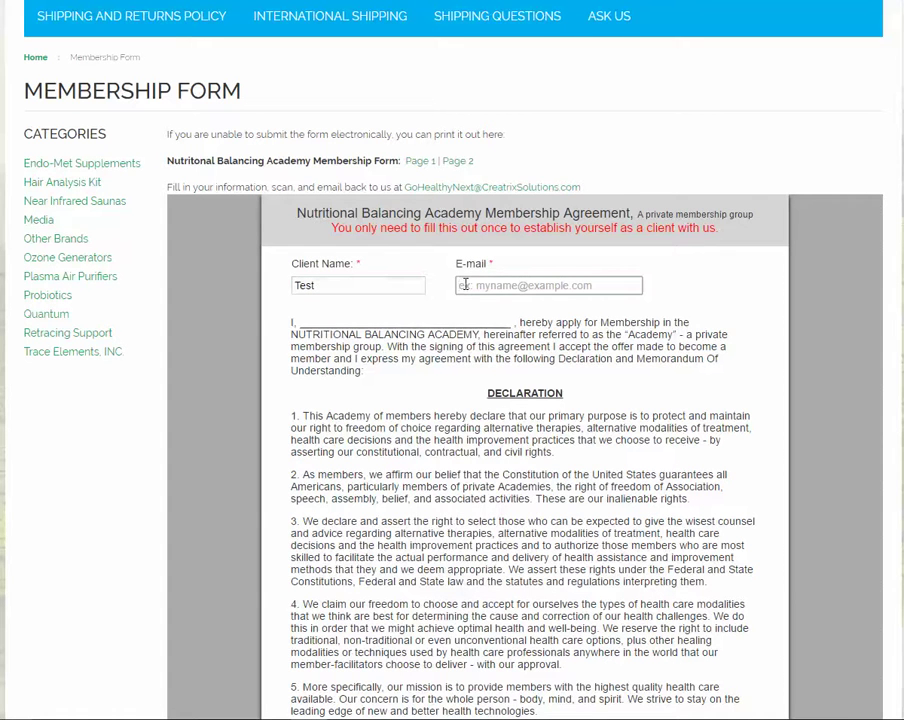
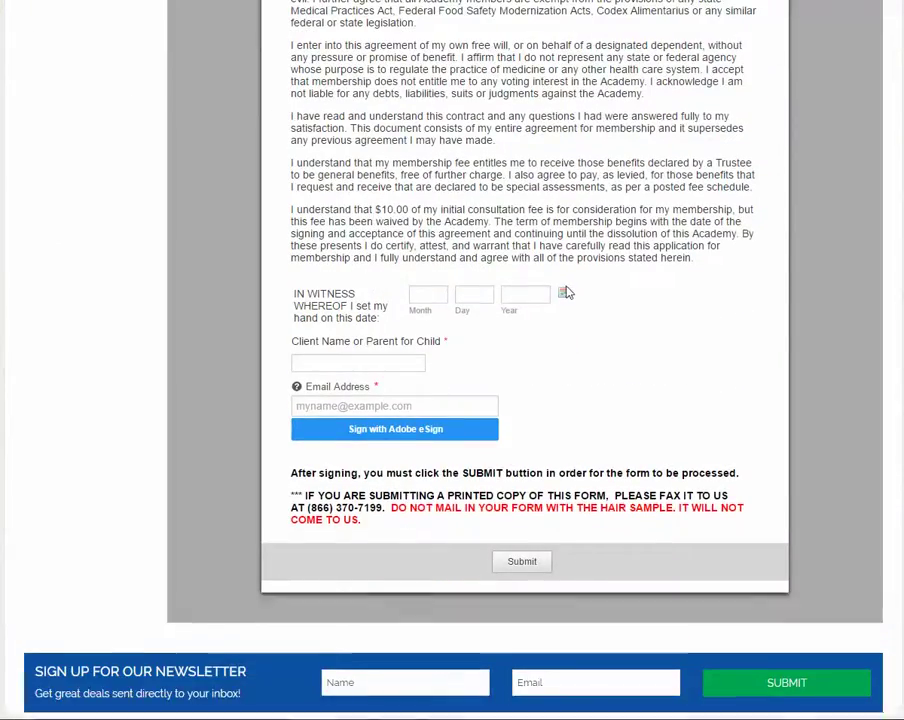
# Step: Set the signing date to 07/09/2016, enter the client name, and fill in the signer's e-mail
pyautogui.click(562, 295)
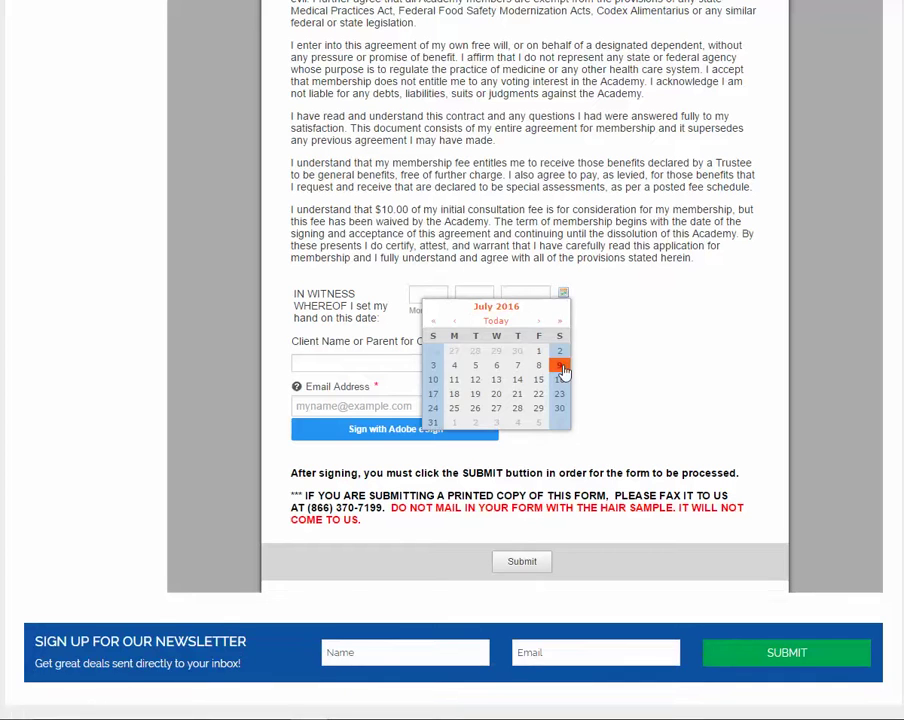
pyautogui.click(558, 366)
pyautogui.click(353, 366)
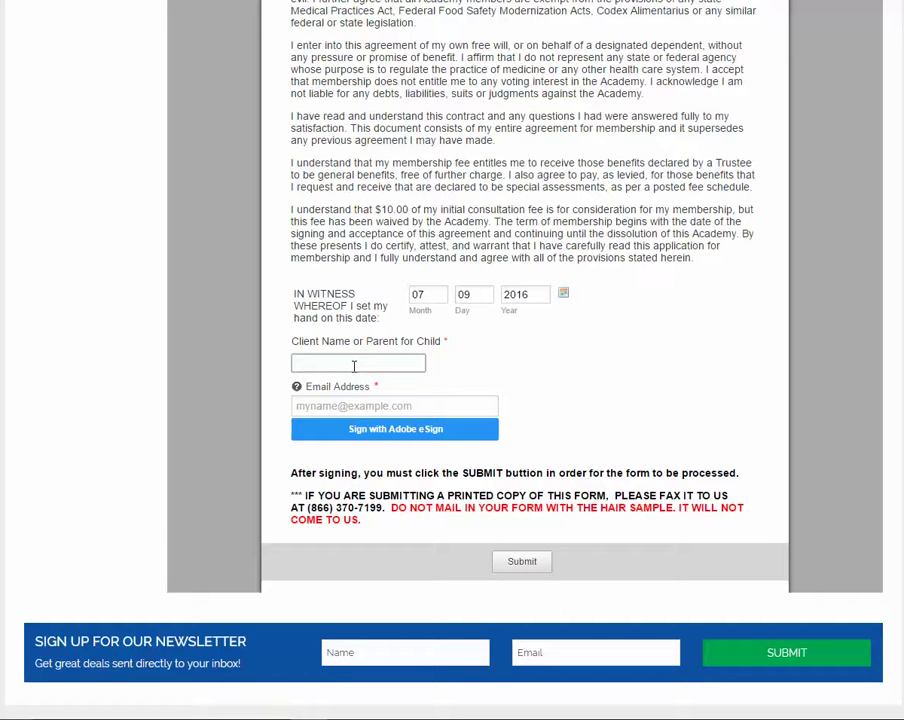
pyautogui.write('Test')
pyautogui.click(363, 405)
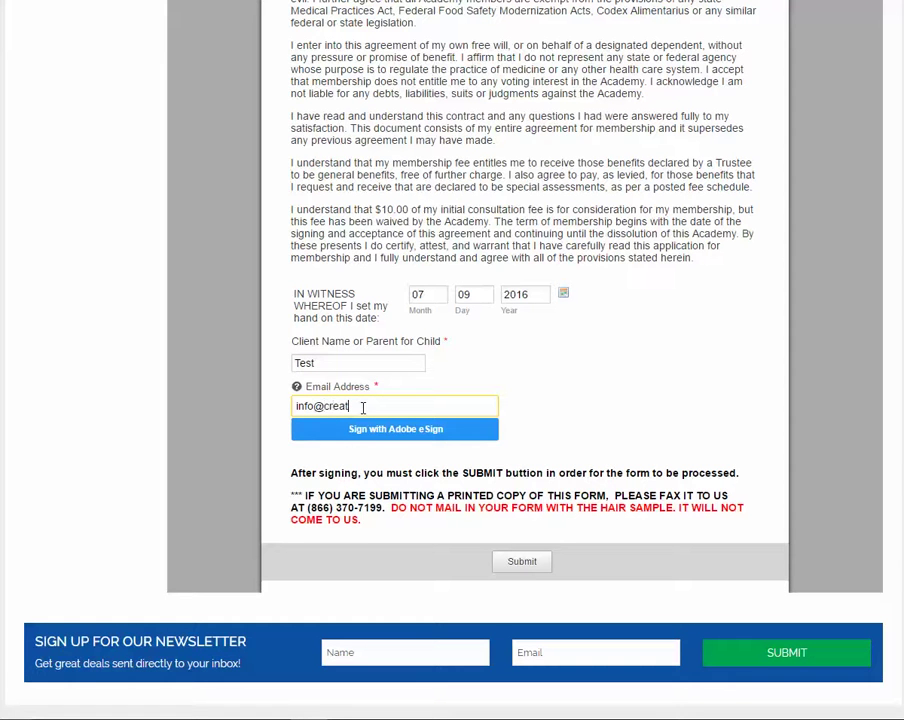
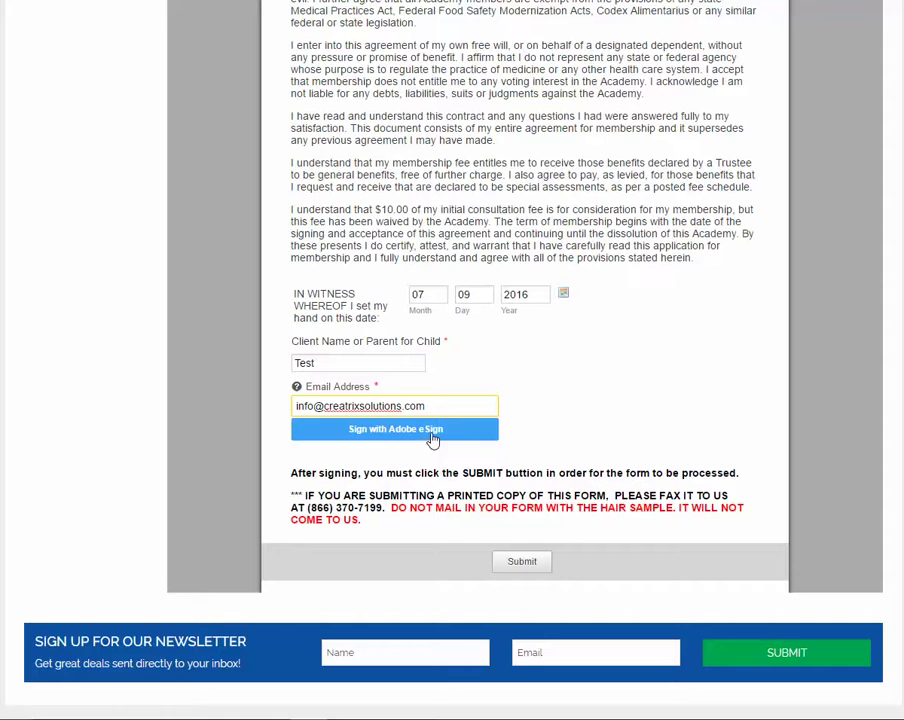
# Step: Start Adobe eSign for the membership agreement and open its signature entry dialog
pyautogui.click(424, 436)
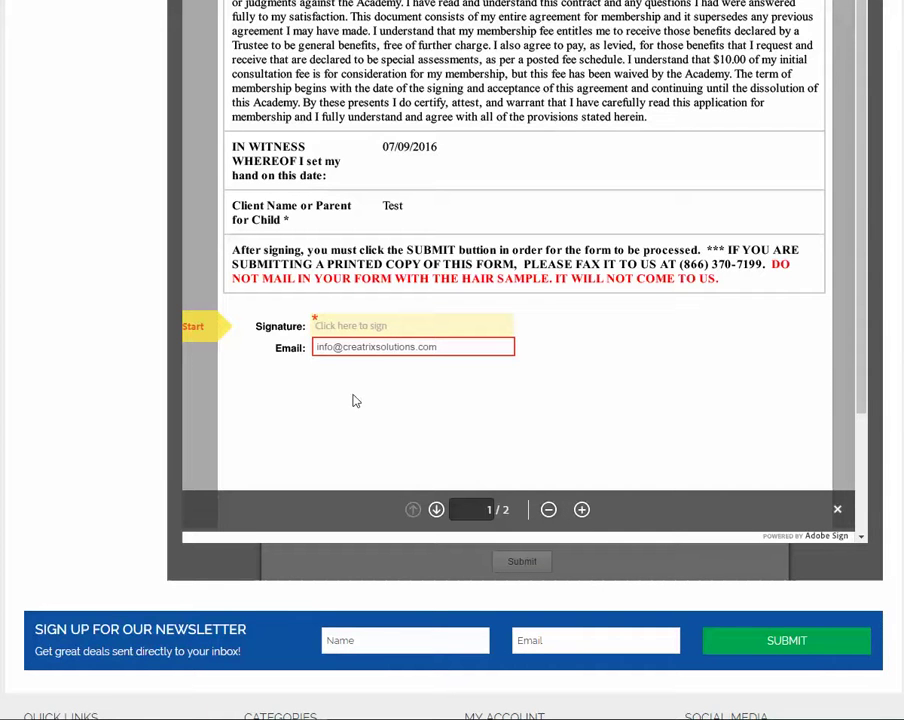
pyautogui.click(325, 328)
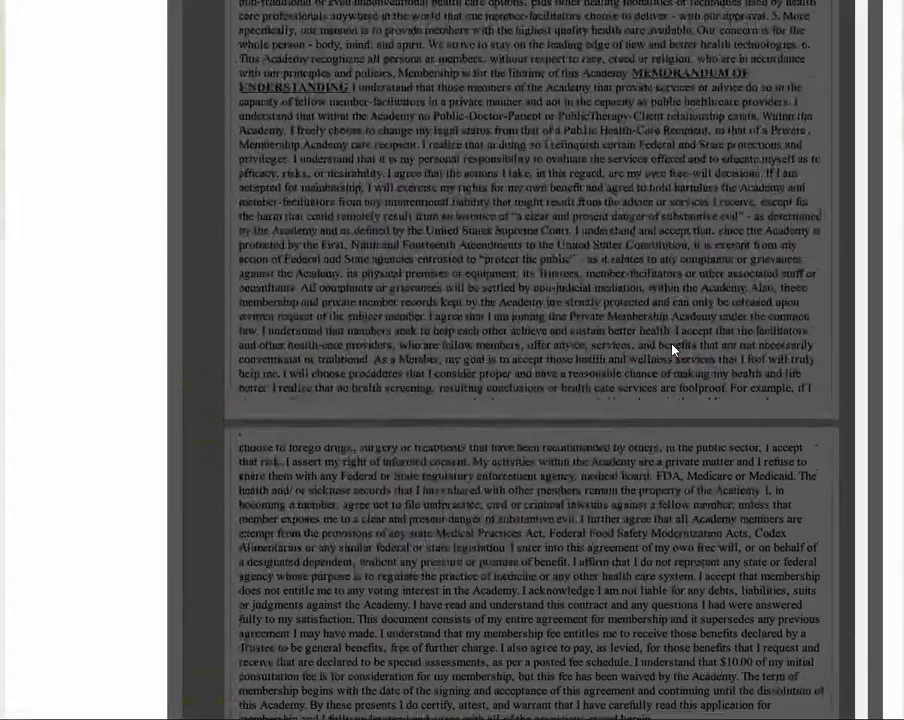
pyautogui.scroll(3, 674, 350)
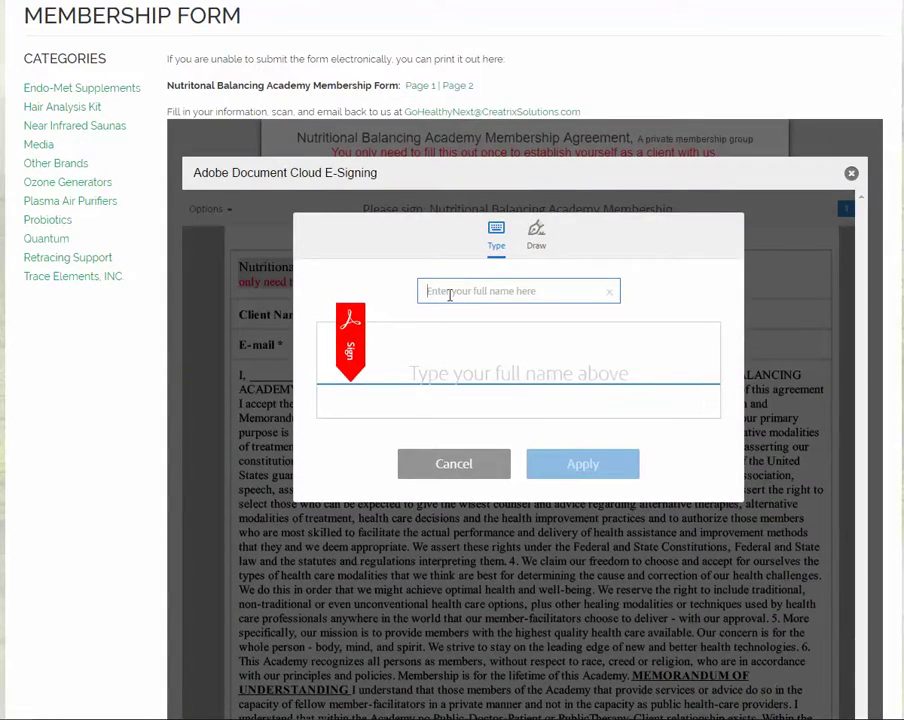
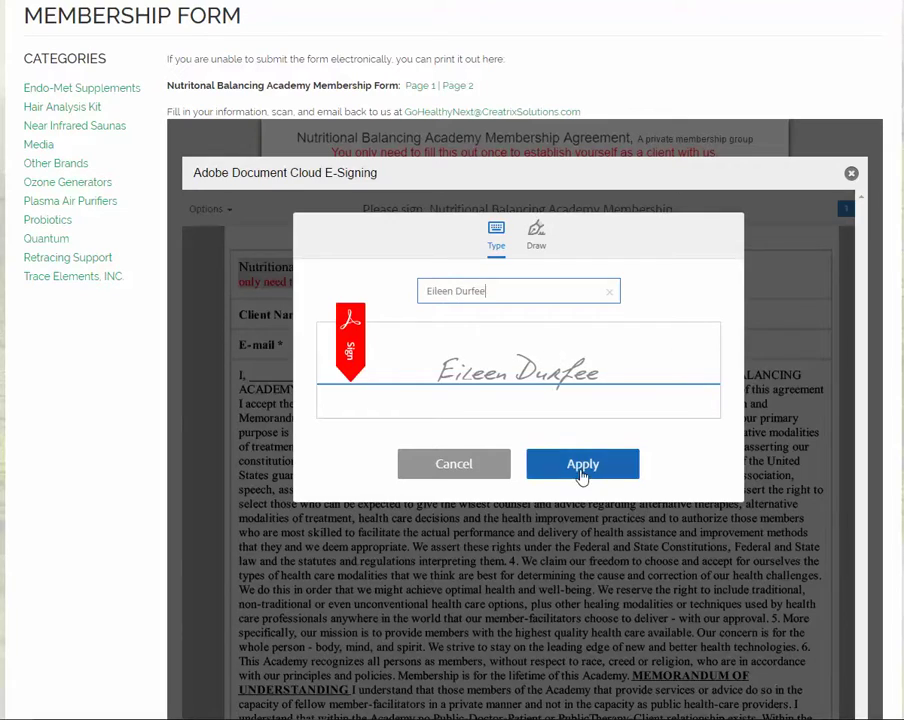
# Step: Apply the signer's full name as a typed signature and finalize signing the membership agreement
pyautogui.click(582, 464)
pyautogui.scroll(-10, 583, 477)
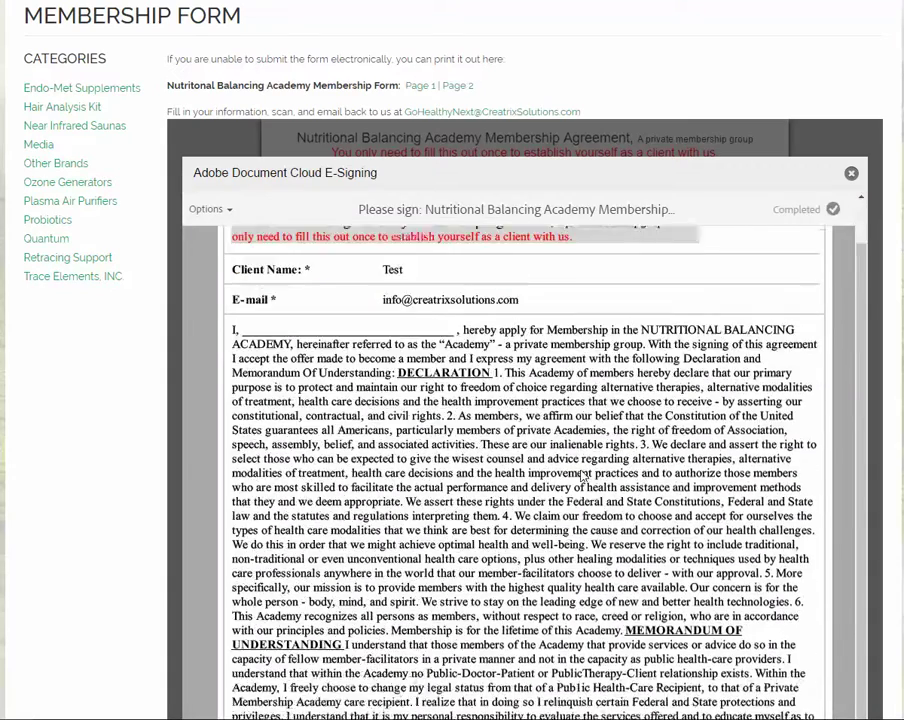
pyautogui.scroll(-5, 583, 477)
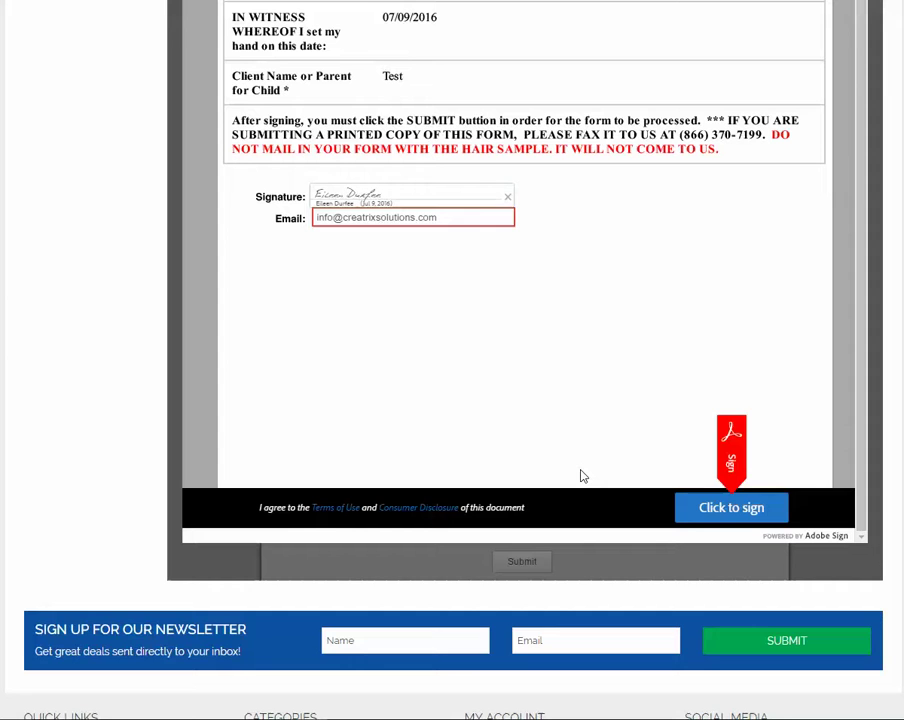
pyautogui.click(724, 512)
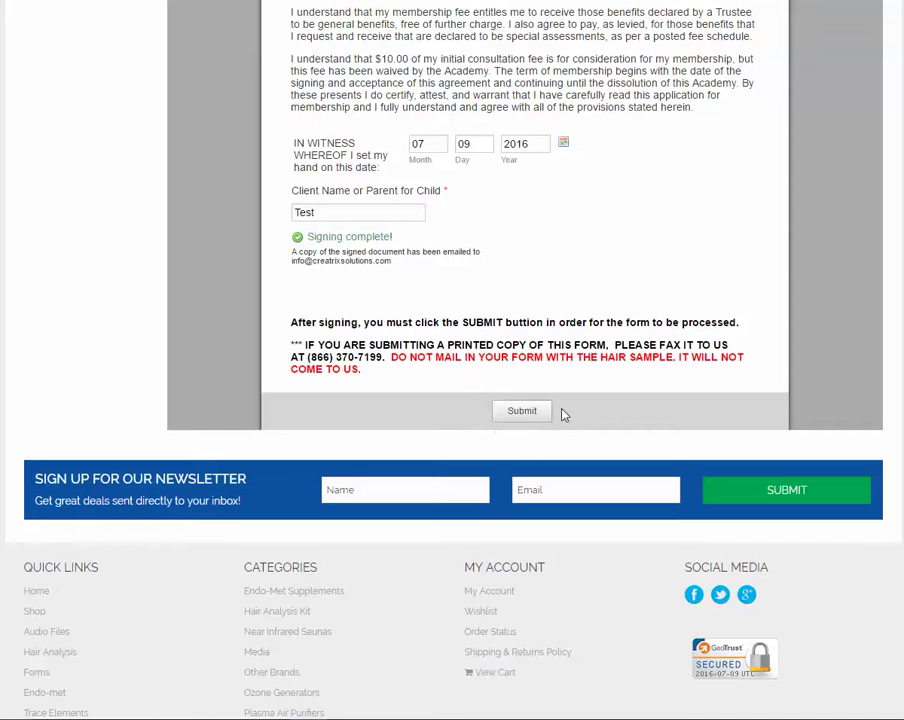
# Step: Submit the signed membership form, then return to the Forms page list
pyautogui.click(531, 416)
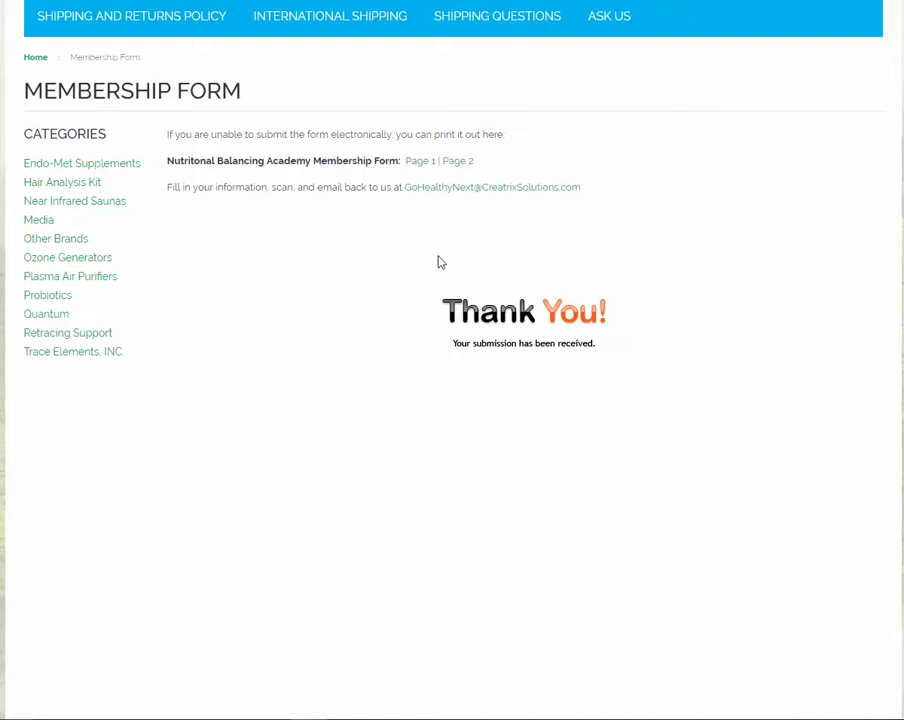
pyautogui.scroll(2, 404, 370)
pyautogui.scroll(1, 405, 372)
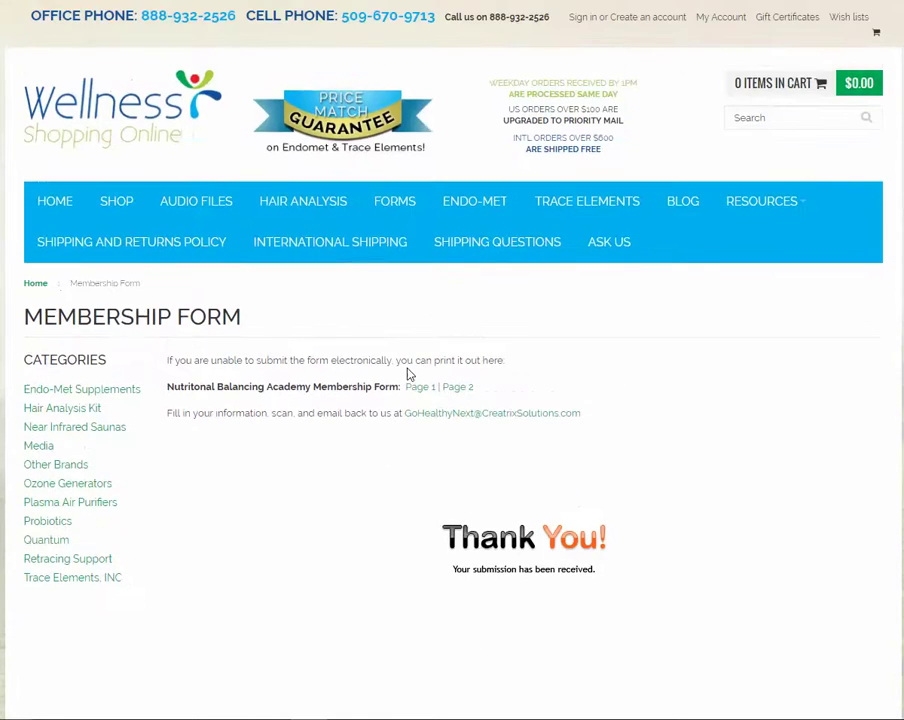
pyautogui.click(396, 204)
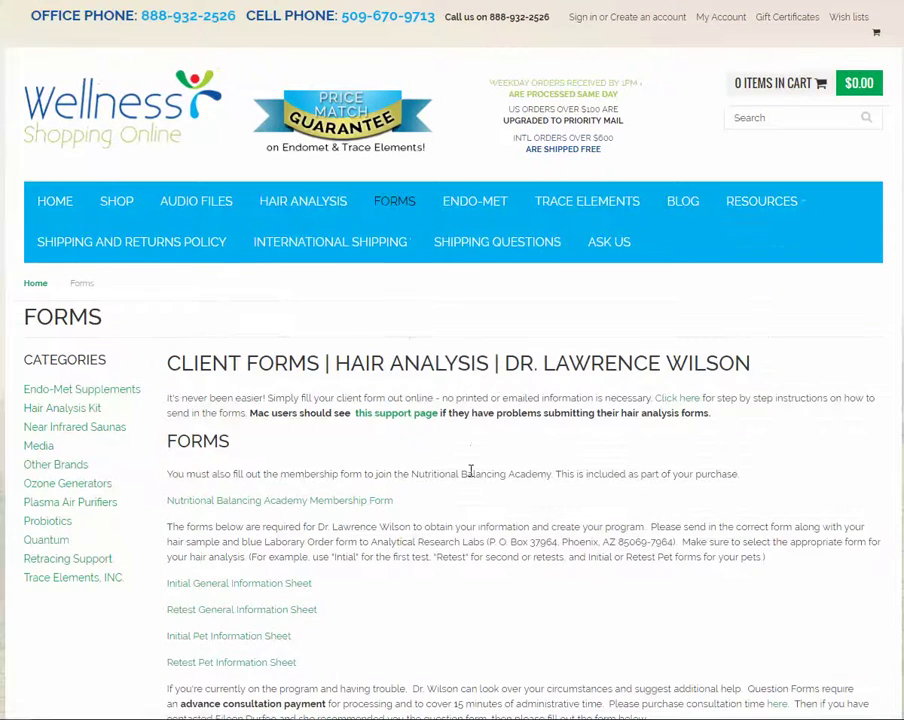
pyautogui.scroll(-2, 466, 466)
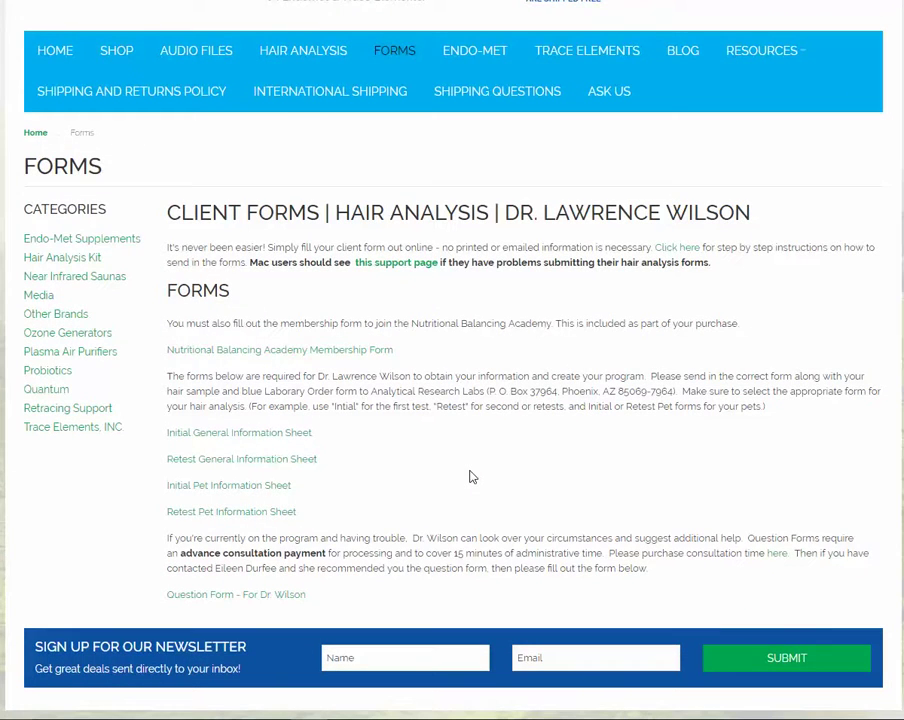
# Step: Open the Initial General Information form, set the date to July 9, 2016, and enter the website order ID
pyautogui.click(250, 434)
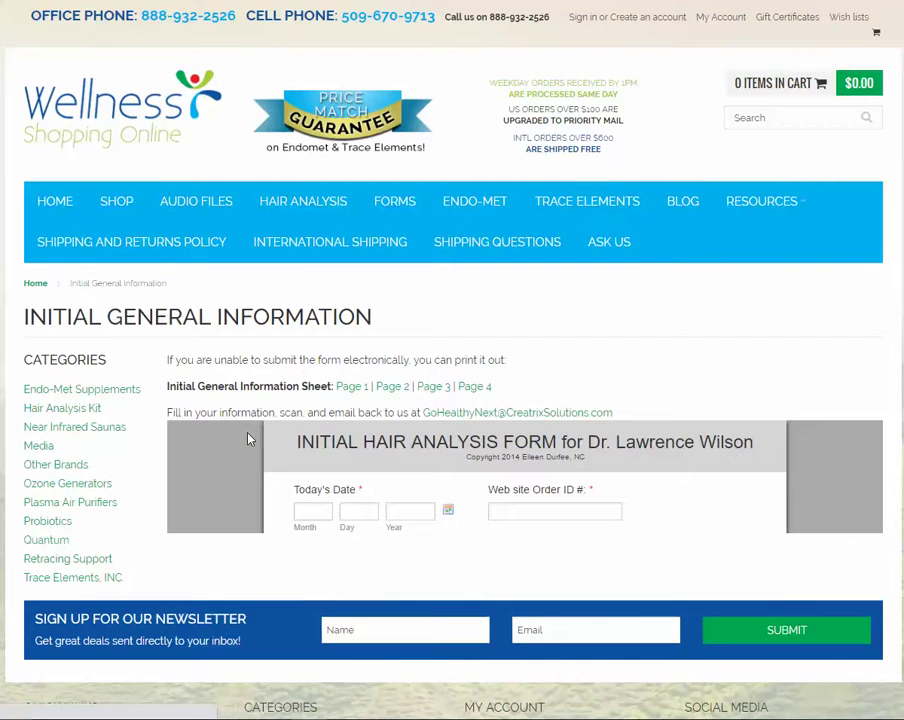
pyautogui.scroll(-2, 784, 329)
pyautogui.scroll(-1, 770, 326)
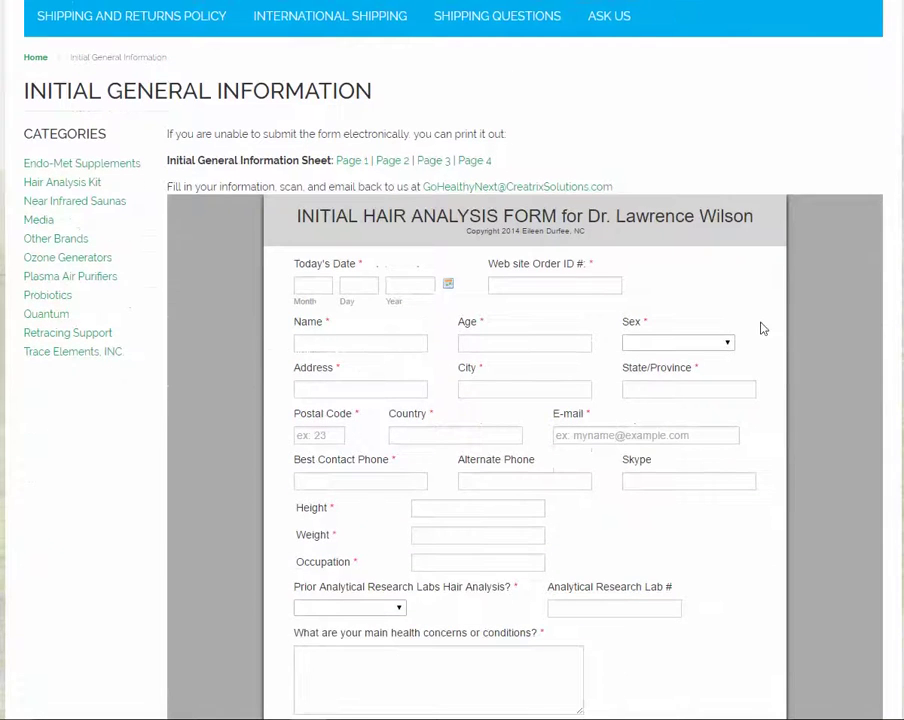
pyautogui.click(447, 284)
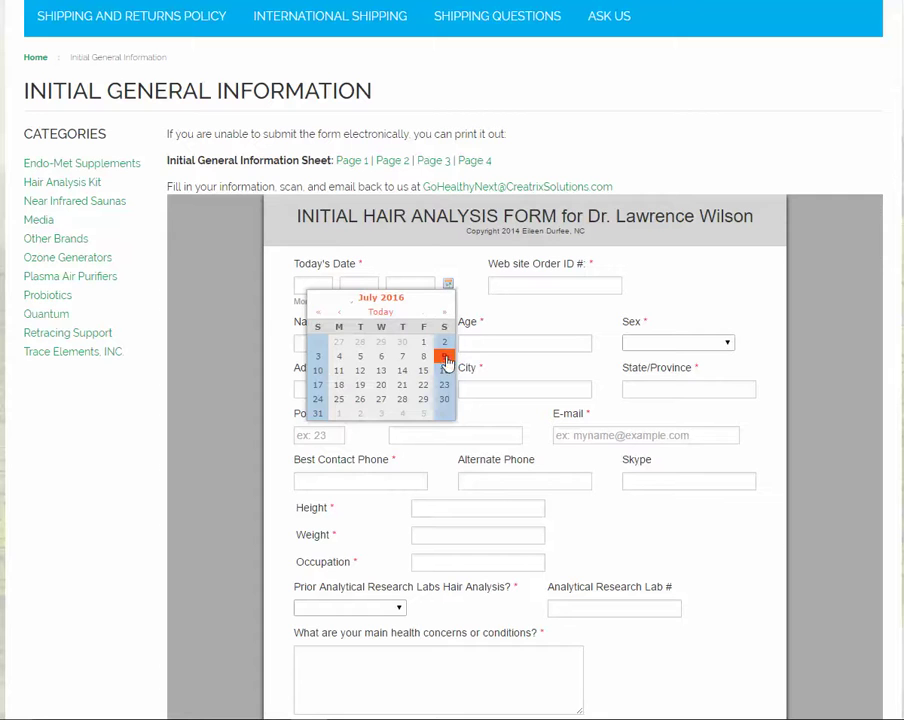
pyautogui.click(444, 357)
pyautogui.click(525, 281)
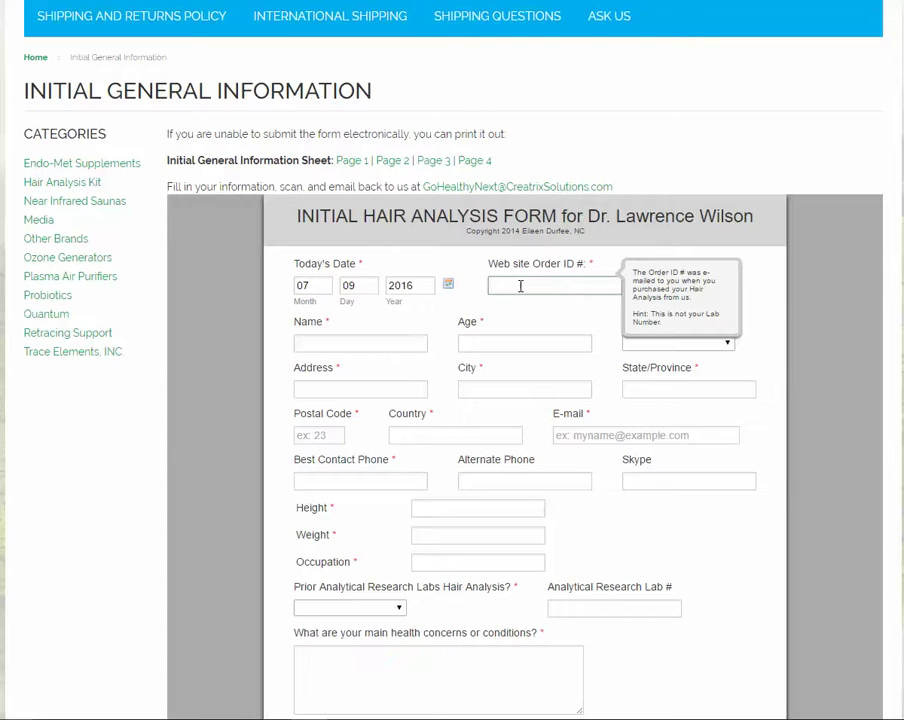
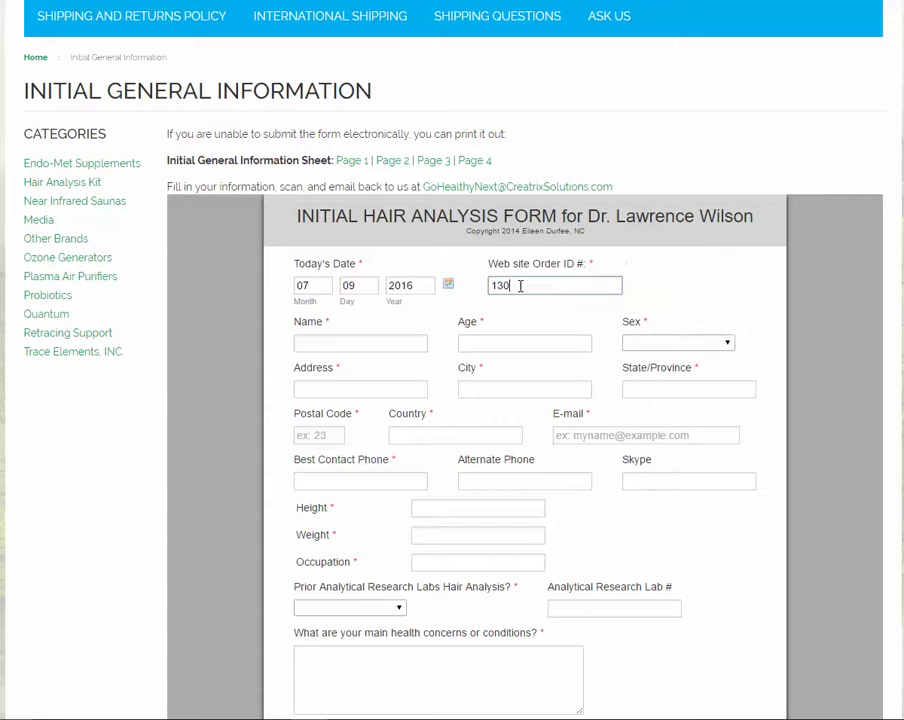
# Step: Fill in the client's name and age, and set sex to Female
pyautogui.click(326, 345)
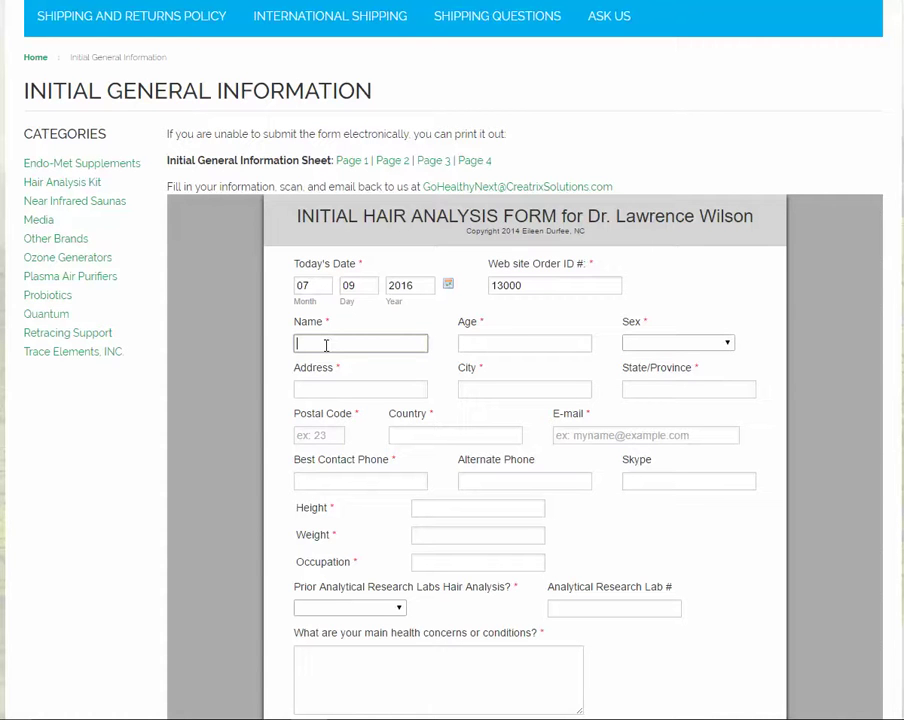
pyautogui.click(472, 344)
pyautogui.write('1')
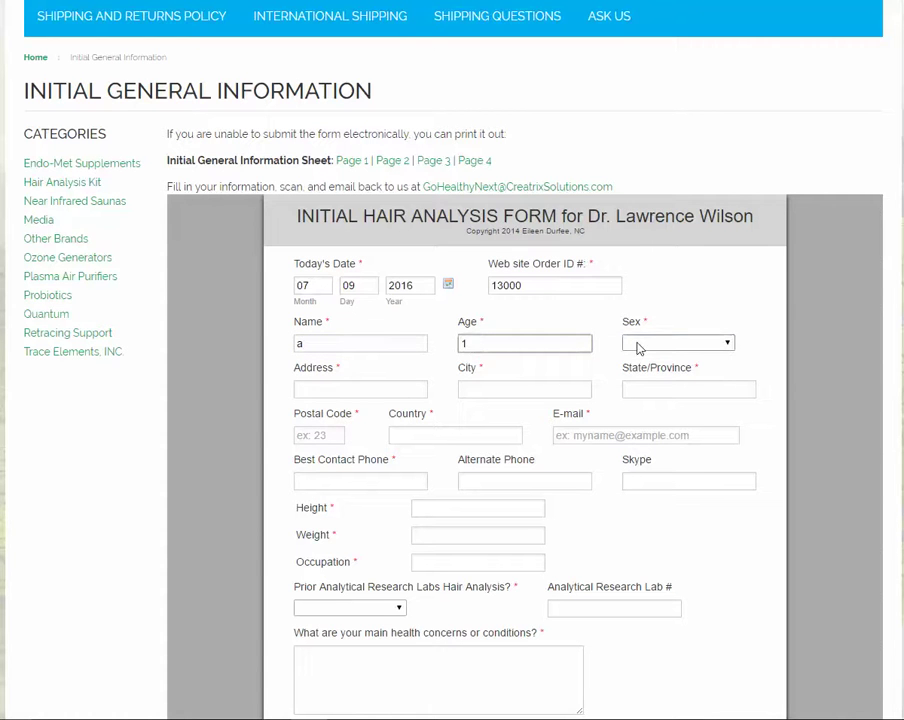
pyautogui.click(634, 344)
pyautogui.click(650, 381)
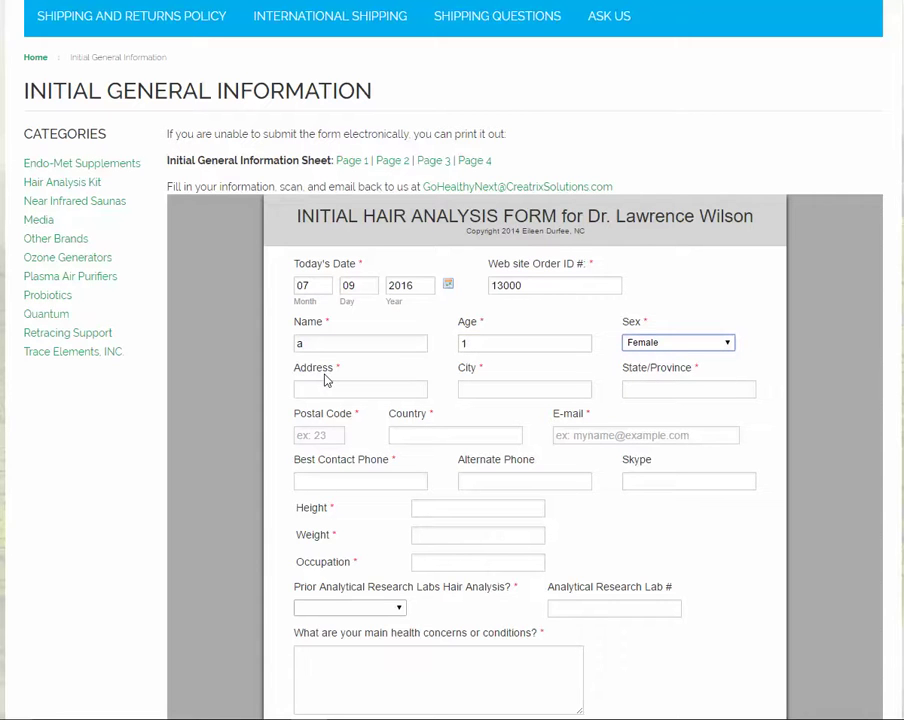
# Step: Fill in the client's street address, city, state, postal code and country usa
pyautogui.click(316, 393)
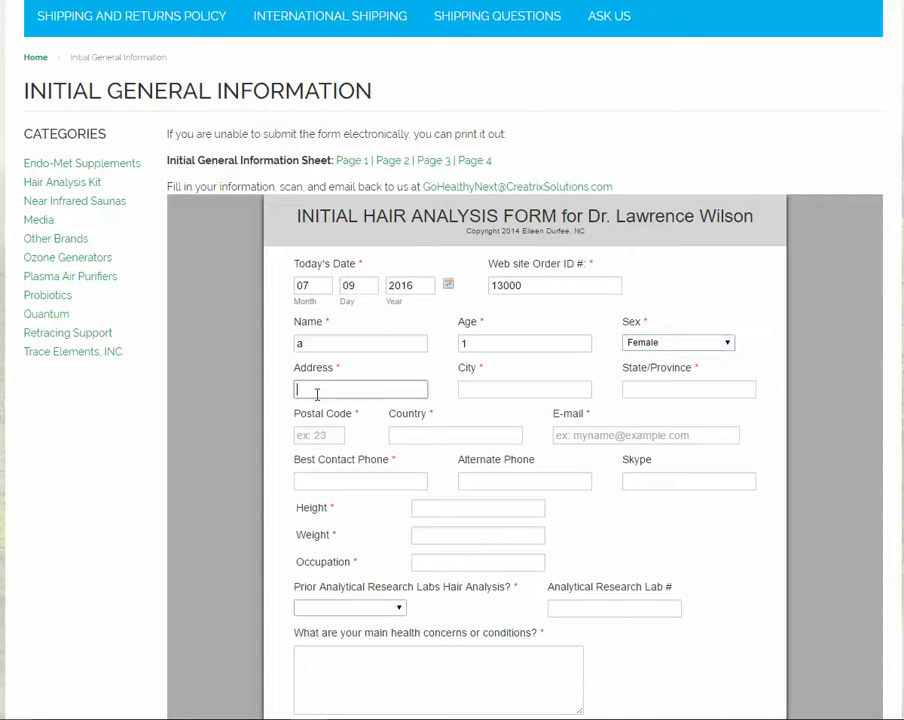
pyautogui.click(477, 390)
pyautogui.write('k')
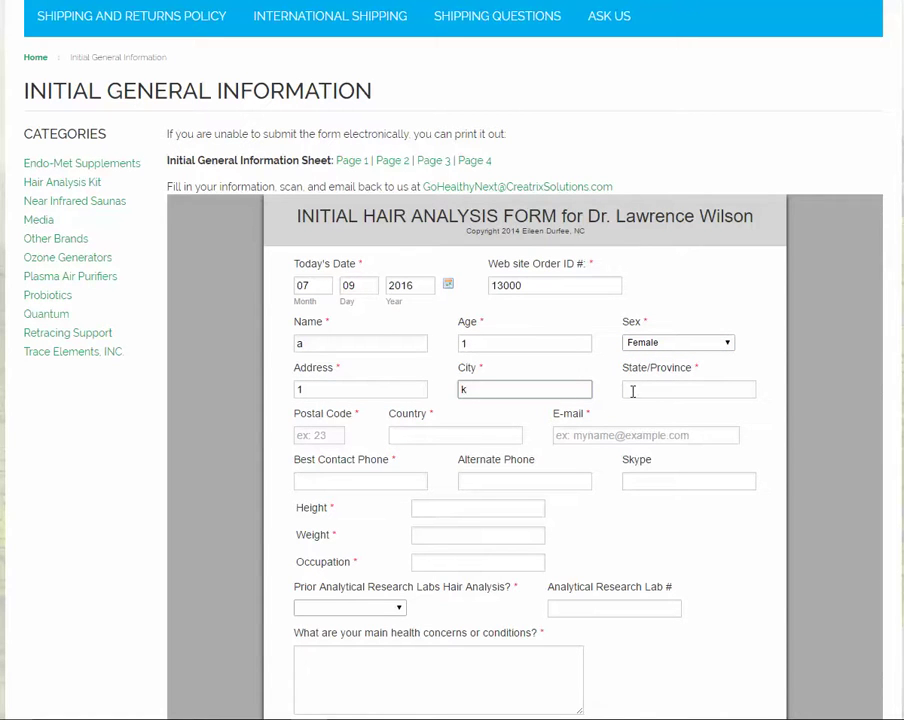
pyautogui.click(628, 389)
pyautogui.write('wa')
pyautogui.click(307, 436)
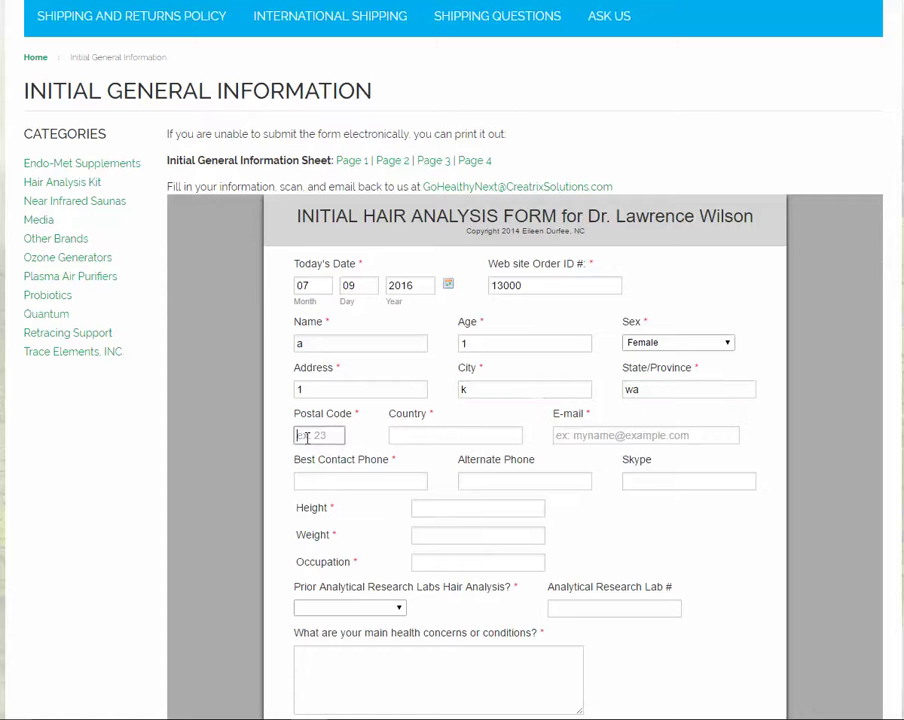
pyautogui.write('99336')
pyautogui.click(410, 438)
pyautogui.write('usa')
# Step: Enter the client's e-mail address and best contact phone number
pyautogui.press('Tab')
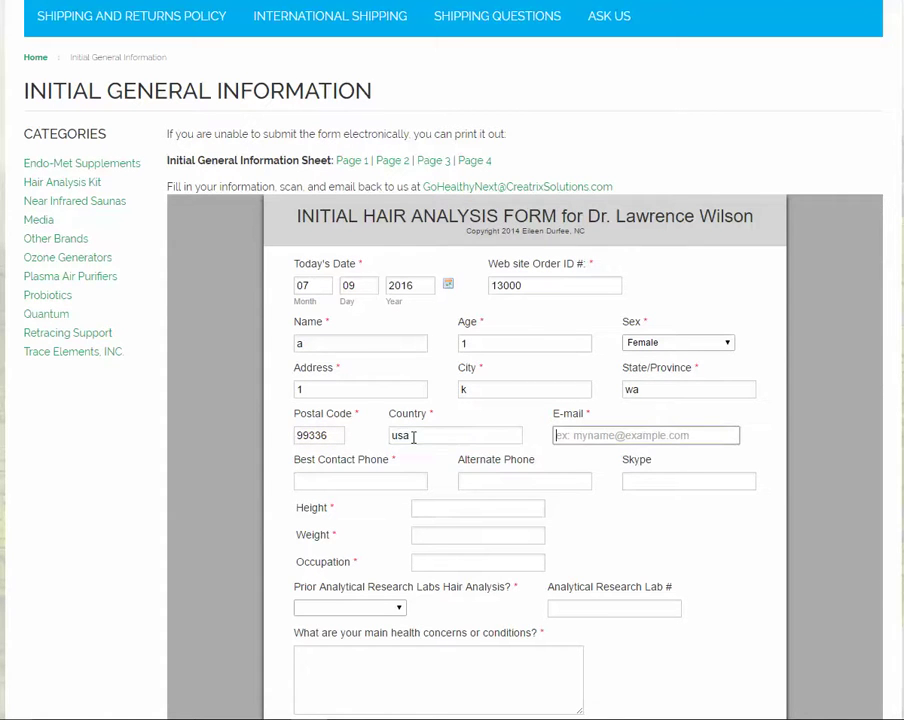
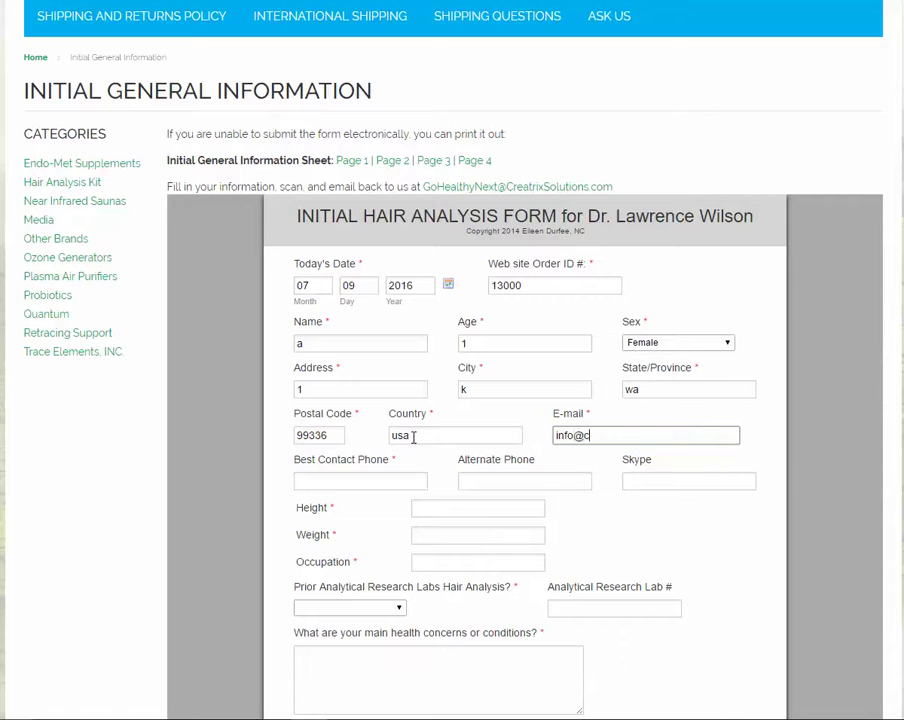
pyautogui.press('Tab')
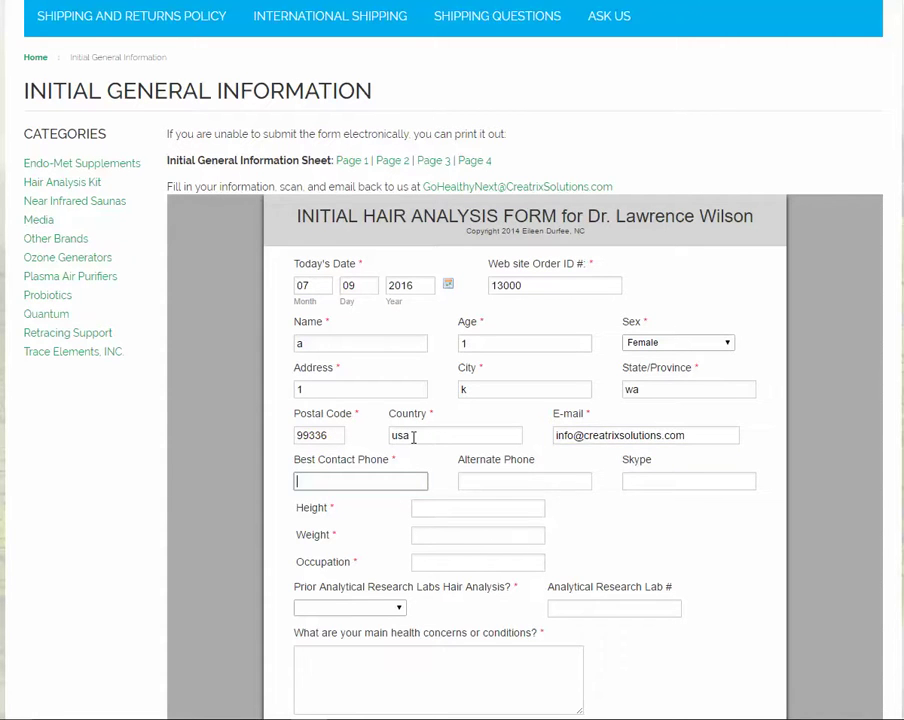
# Step: Enter height, weight 175, occupation Consultant, prior hair analysis Yes, and the Analytical Research Lab number
pyautogui.click(466, 514)
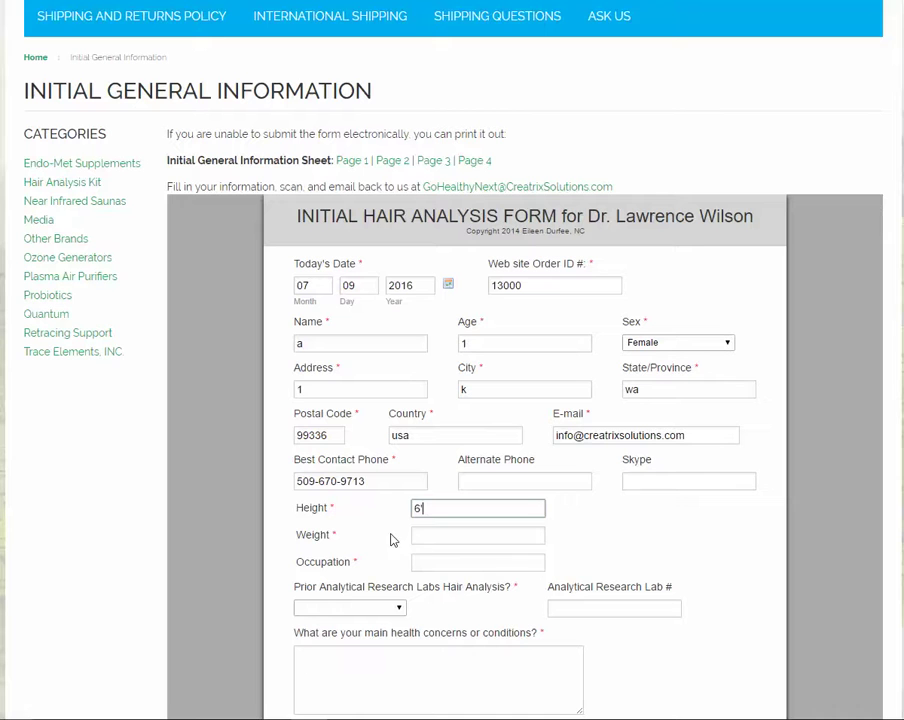
pyautogui.click(431, 541)
pyautogui.write('175')
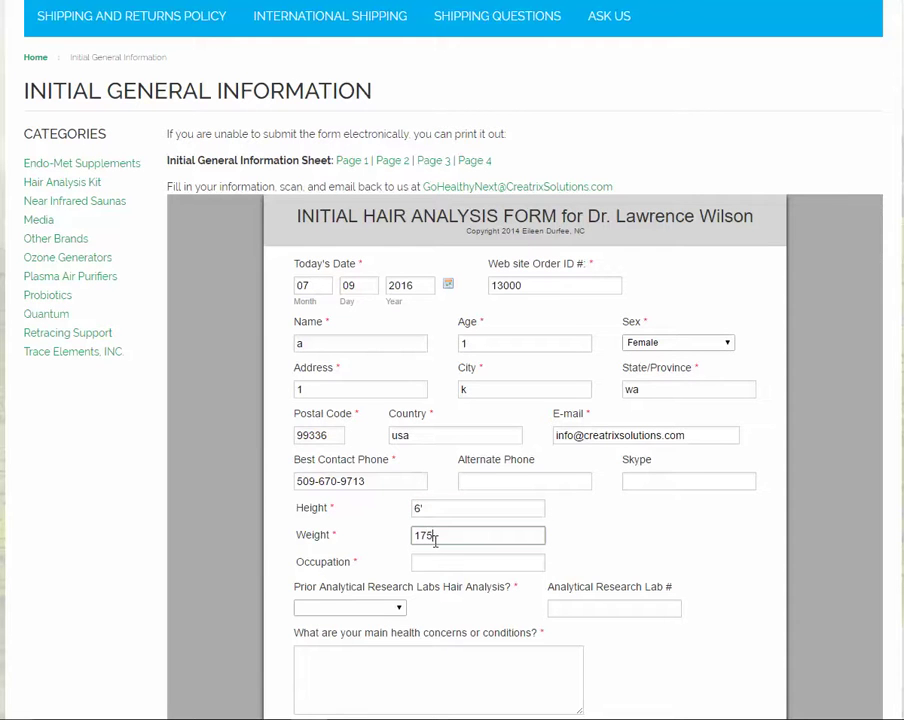
pyautogui.click(488, 559)
pyautogui.write('Consultant')
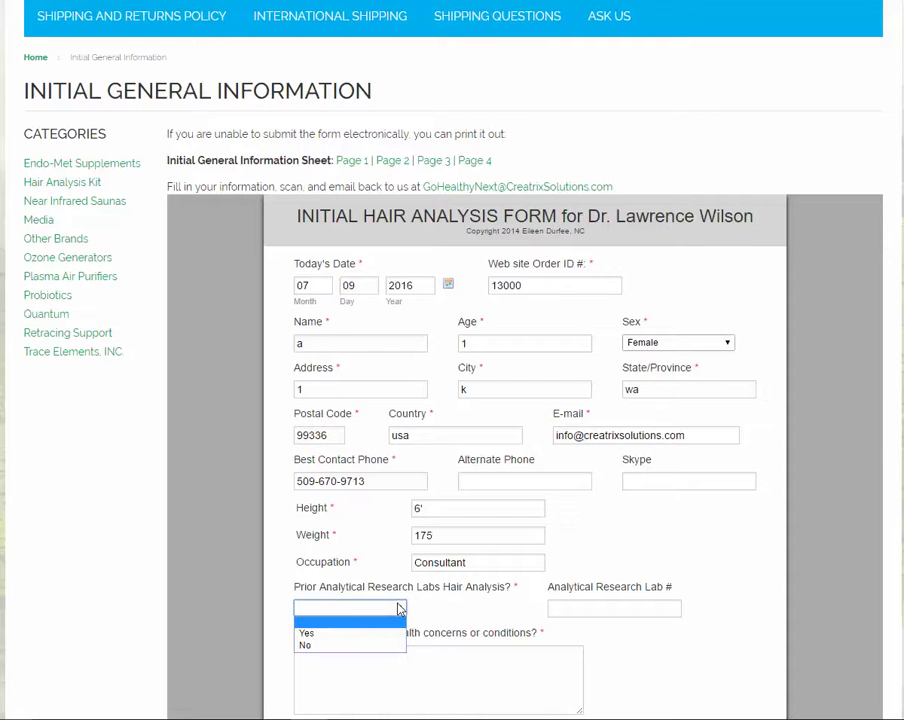
pyautogui.click(360, 632)
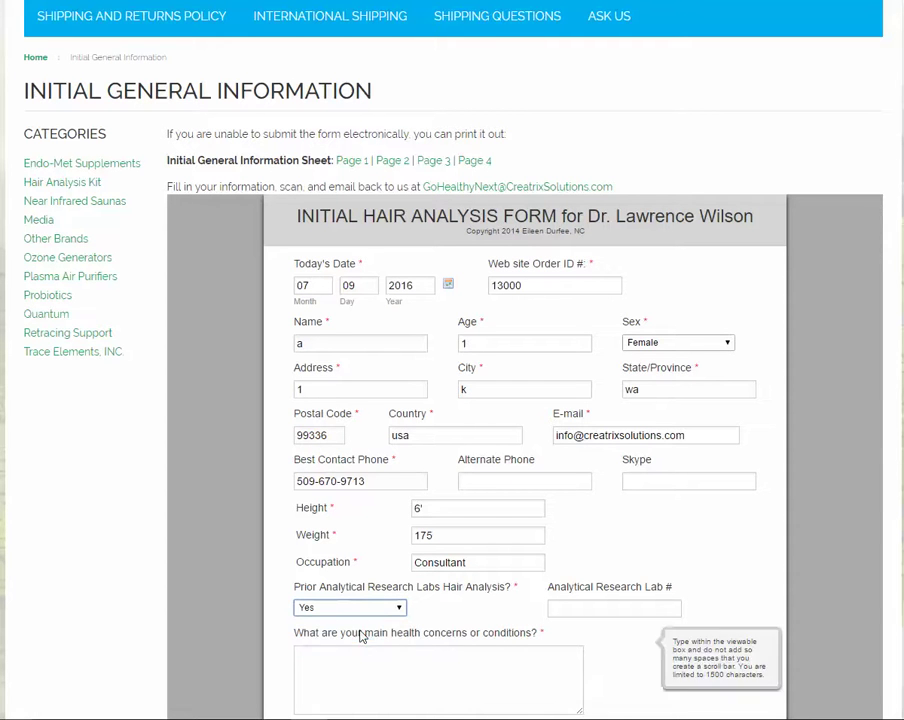
pyautogui.click(618, 607)
pyautogui.scroll(-3, 614, 604)
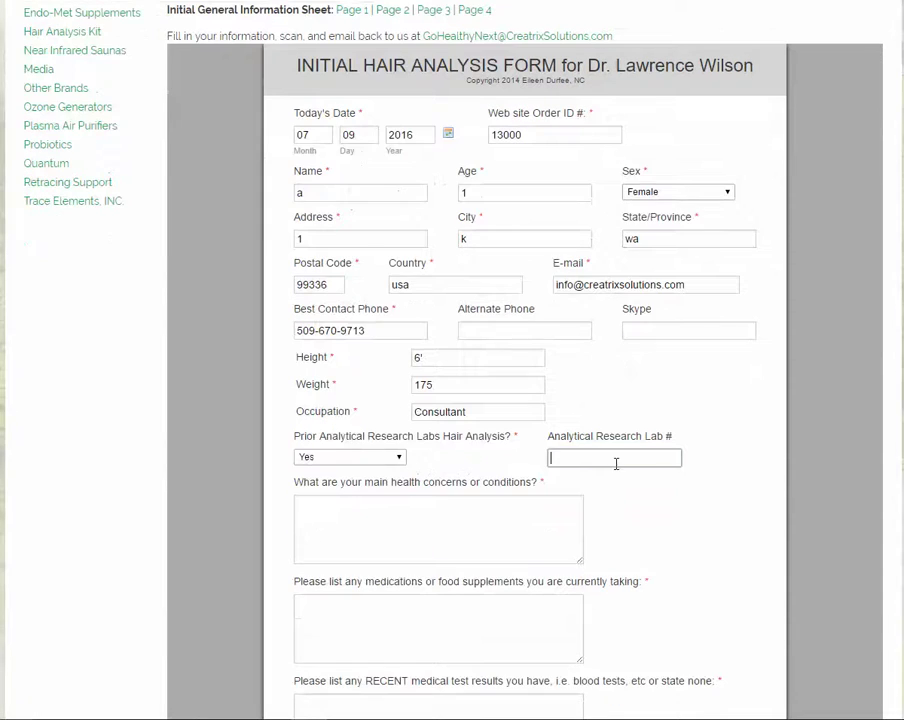
pyautogui.click(425, 512)
# Step: Answer the main health concerns and medications questions, and enter n/a for recent medical tests
pyautogui.scroll(-3, 418, 510)
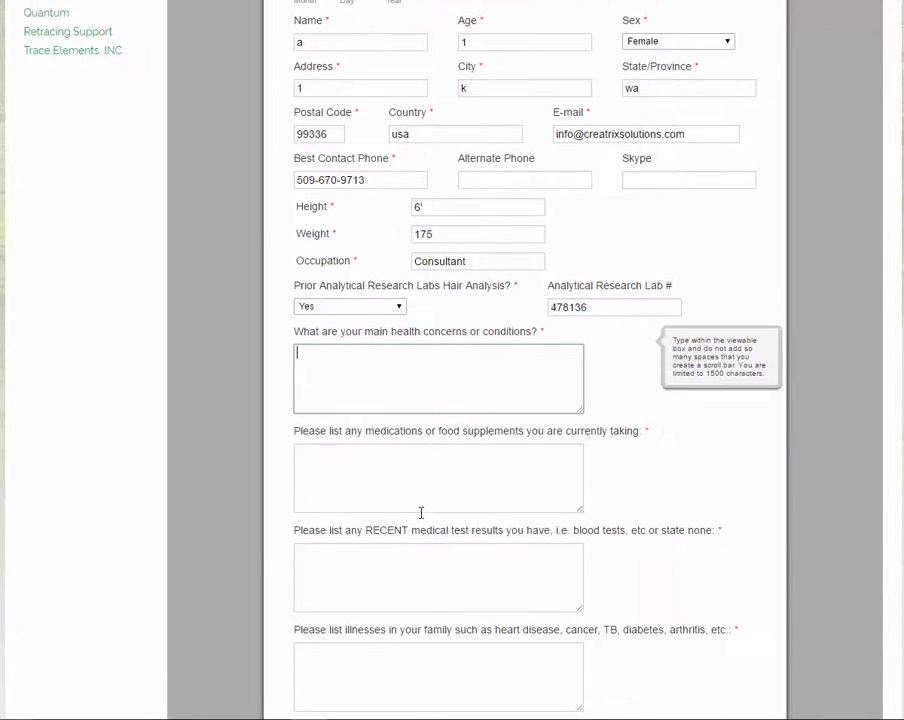
pyautogui.scroll(-3, 456, 345)
pyautogui.scroll(-10, 456, 345)
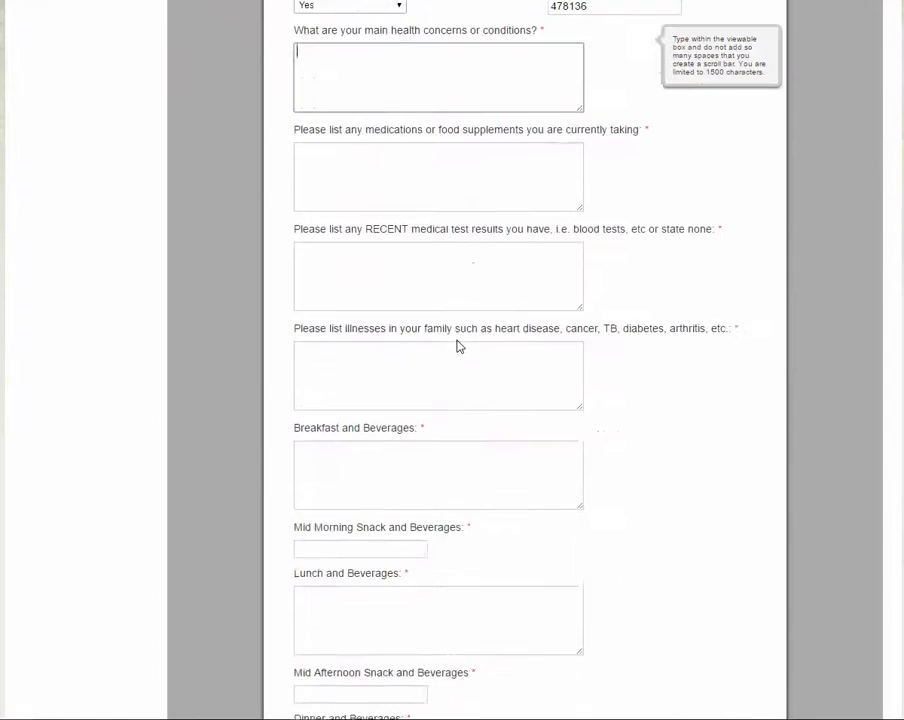
pyautogui.scroll(-3, 456, 345)
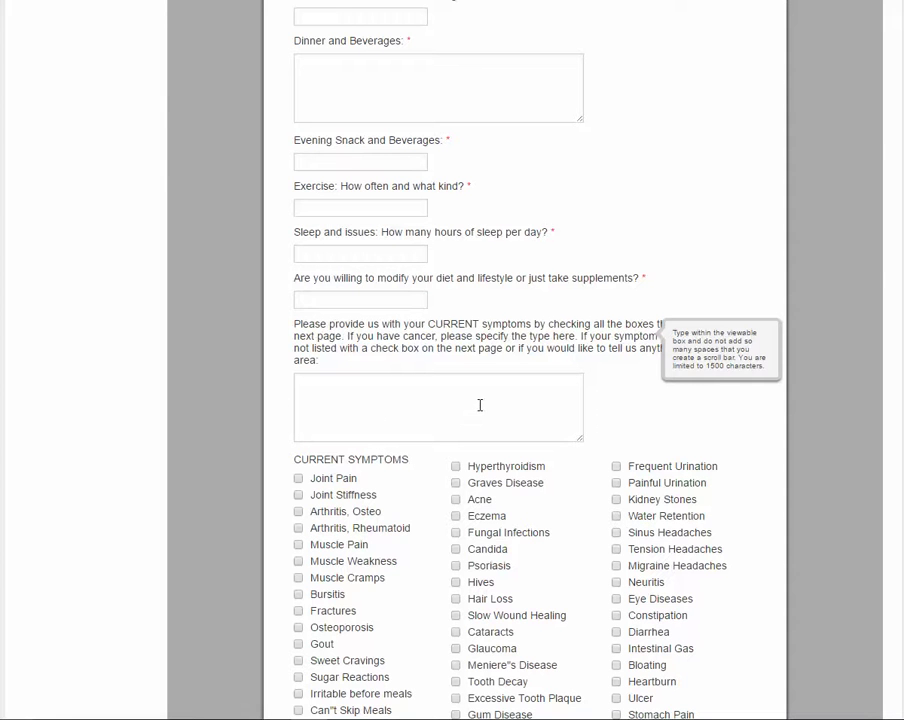
pyautogui.scroll(14, 472, 405)
pyautogui.scroll(5, 475, 408)
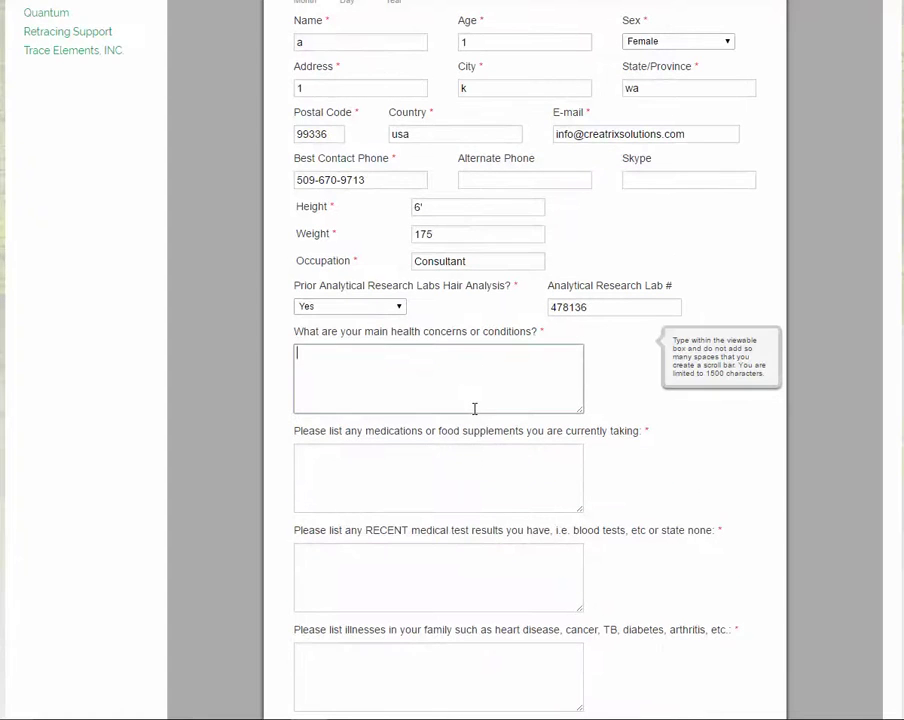
pyautogui.write('a')
pyautogui.click(394, 448)
pyautogui.write('a')
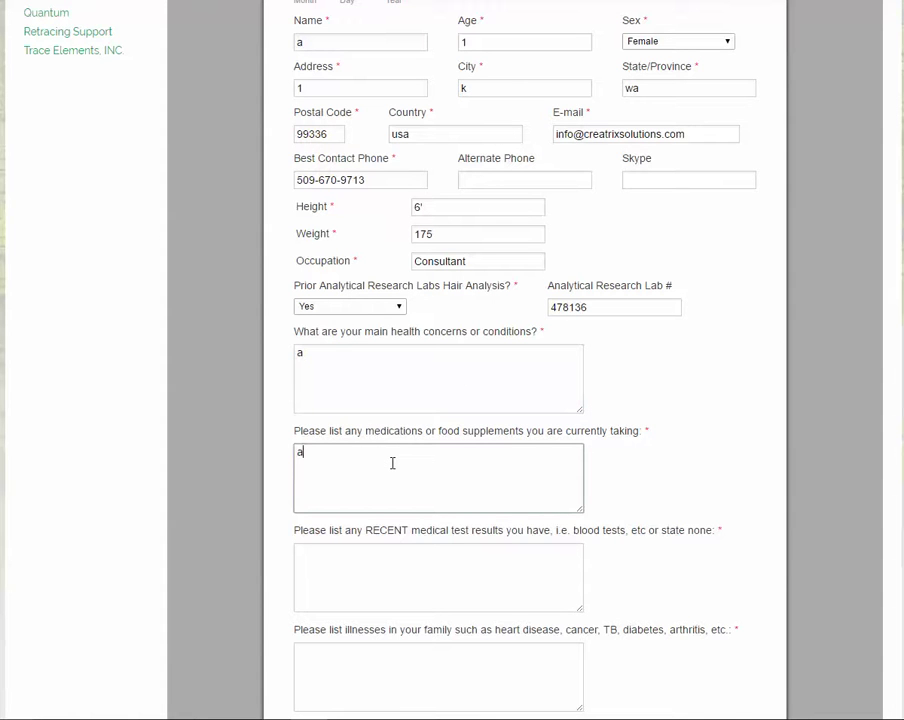
pyautogui.click(403, 546)
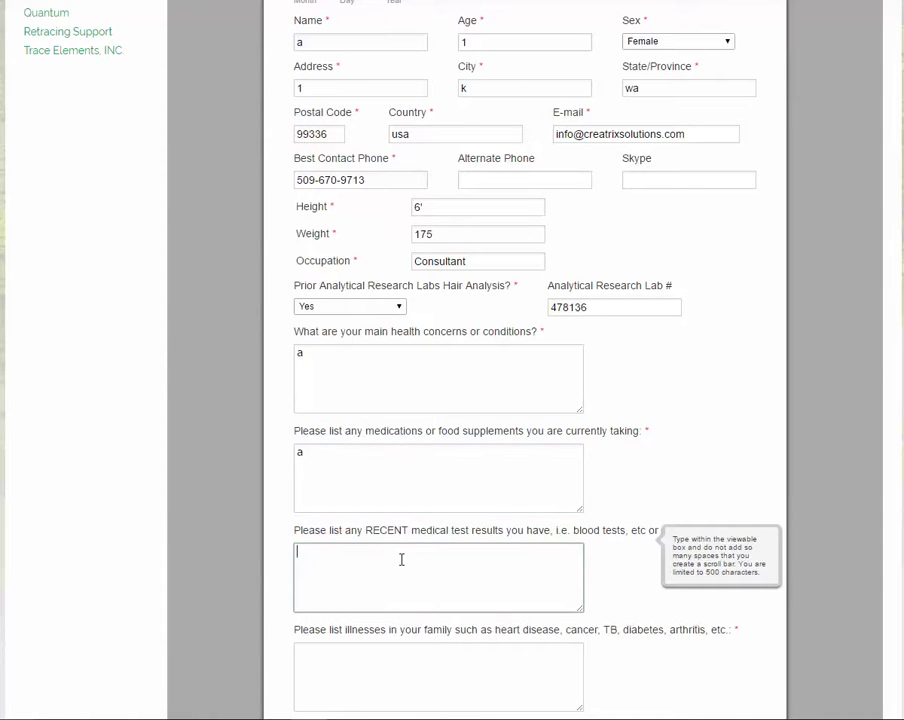
pyautogui.write('n/a')
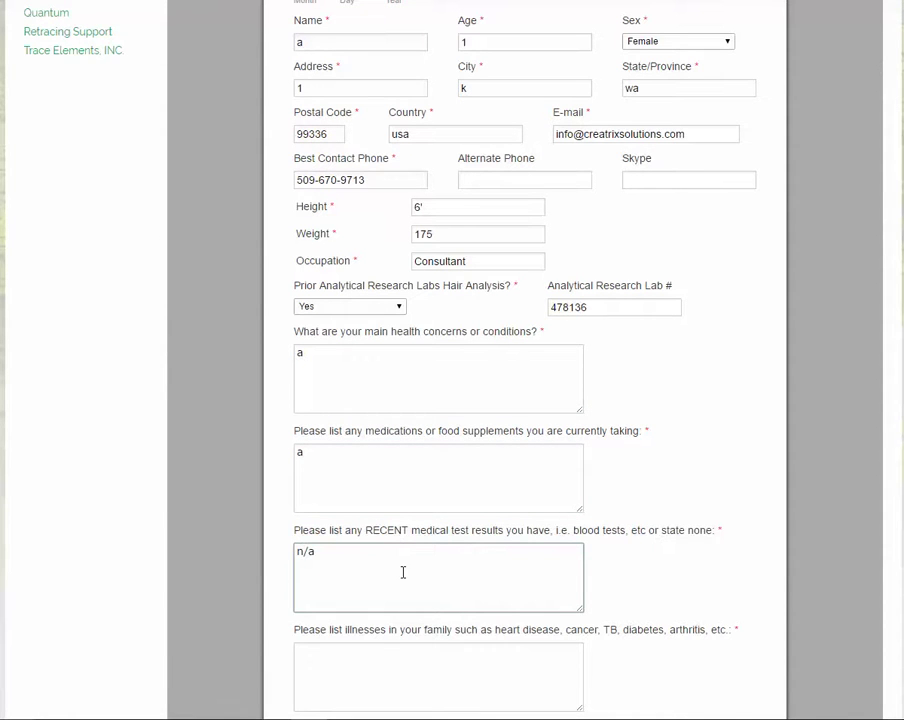
# Step: Answer the family illnesses, Dinner and Beverages, and Evening Snack and Beverages questions
pyautogui.scroll(-2, 400, 564)
pyautogui.click(380, 466)
pyautogui.write('a')
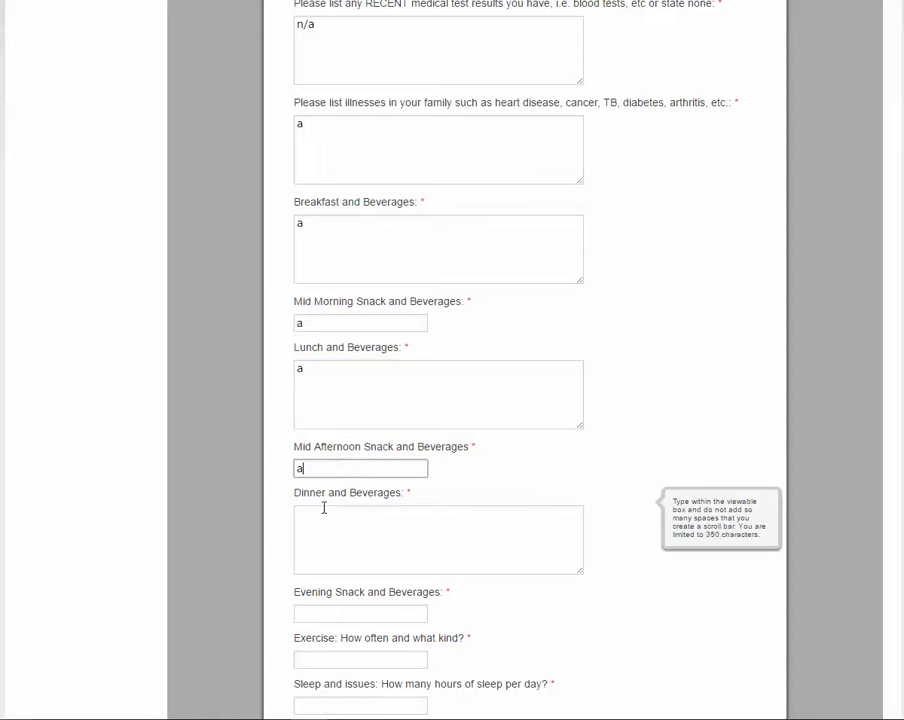
pyautogui.click(322, 510)
# Step: Answer the exercise, hours of sleep, and willingness to modify diet questions, and add symptom notes
pyautogui.write('a')
pyautogui.scroll(-1, 323, 515)
pyautogui.click(323, 535)
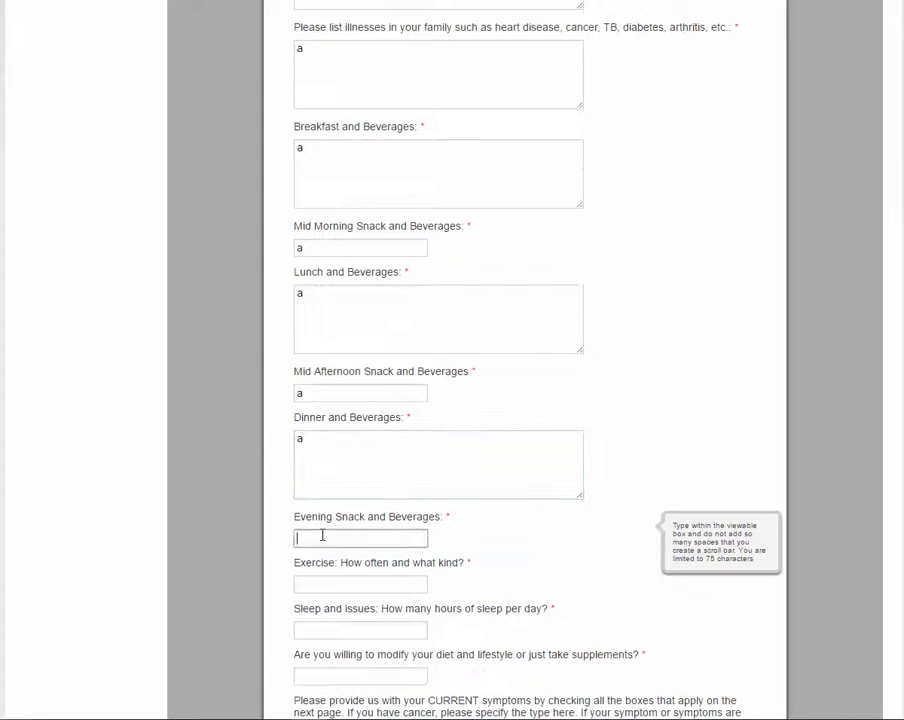
pyautogui.write('a')
pyautogui.scroll(-2, 322, 525)
pyautogui.click(320, 432)
pyautogui.write('a')
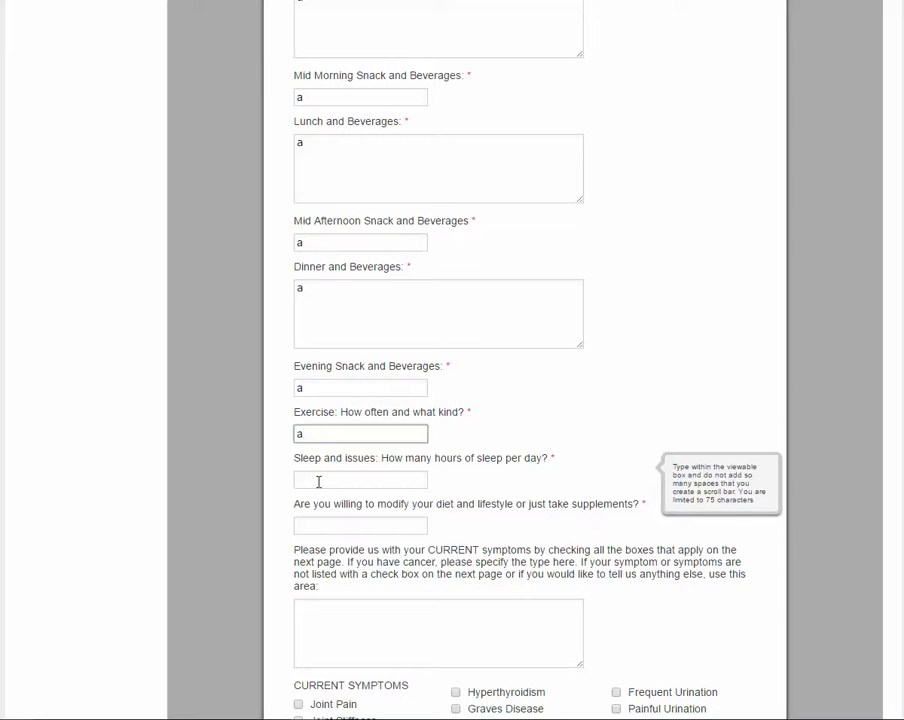
pyautogui.click(318, 479)
pyautogui.write('a')
pyautogui.click(324, 520)
pyautogui.write('a')
pyautogui.scroll(-2, 324, 518)
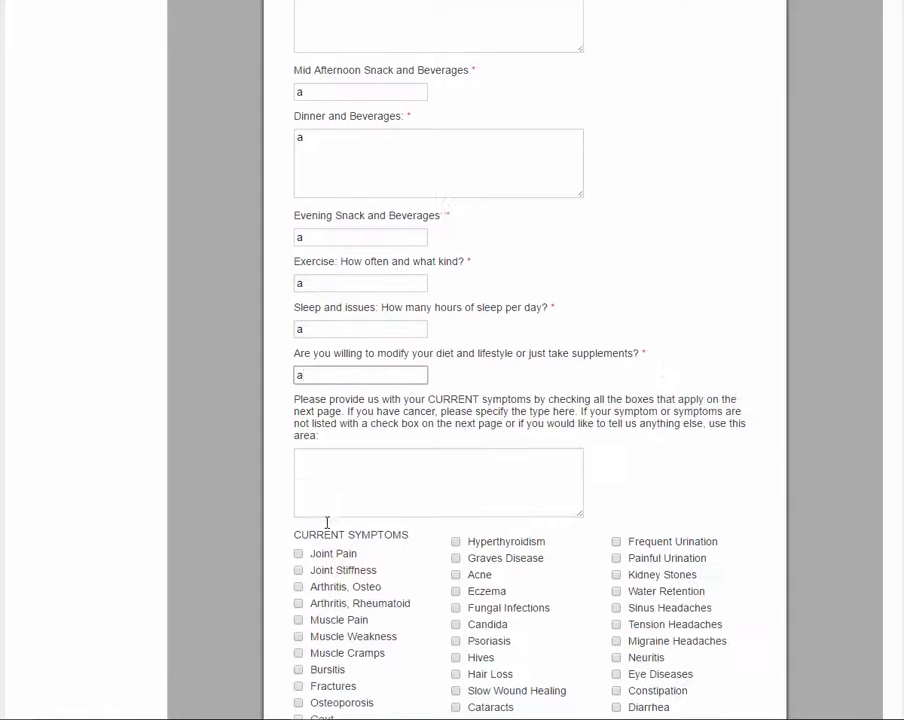
pyautogui.click(328, 459)
pyautogui.write('a')
# Step: Tick Candida, Hives, Constipation, Sweet Cravings and Diverticulitis as current symptoms
pyautogui.scroll(-5, 326, 460)
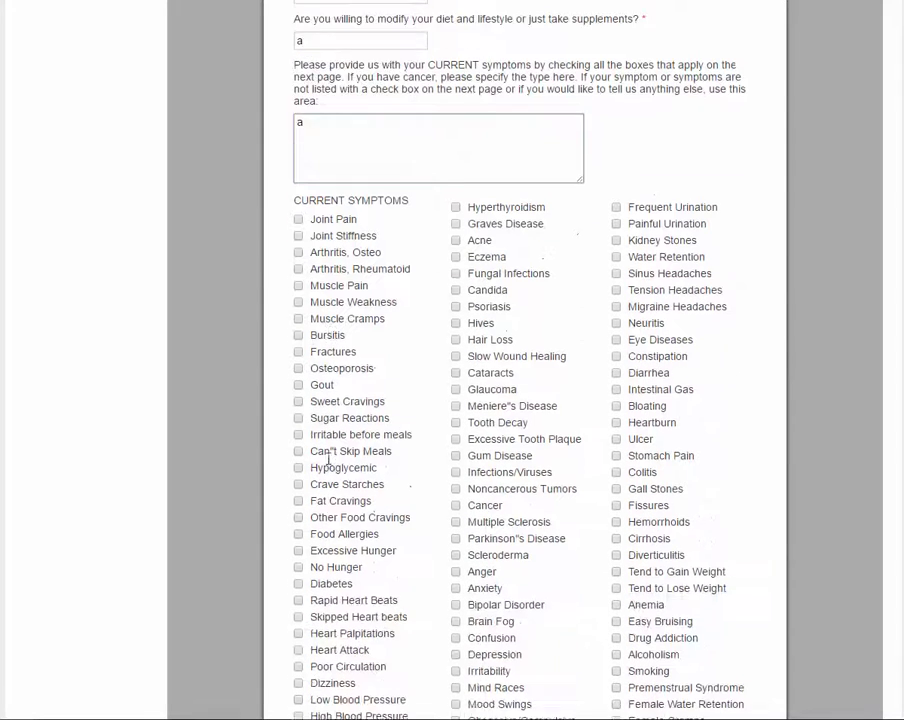
pyautogui.click(456, 248)
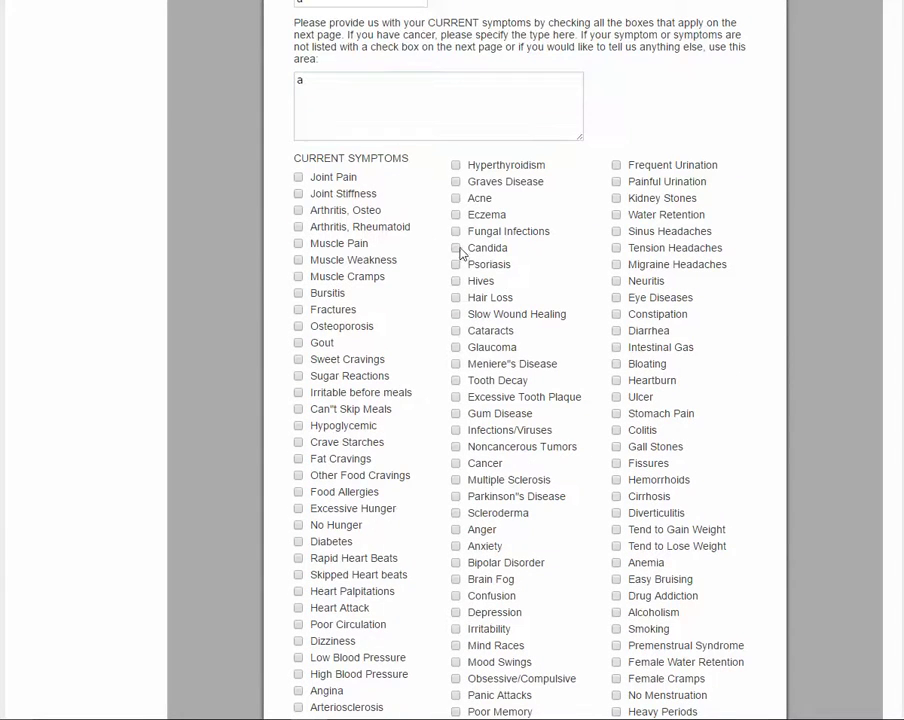
pyautogui.click(456, 281)
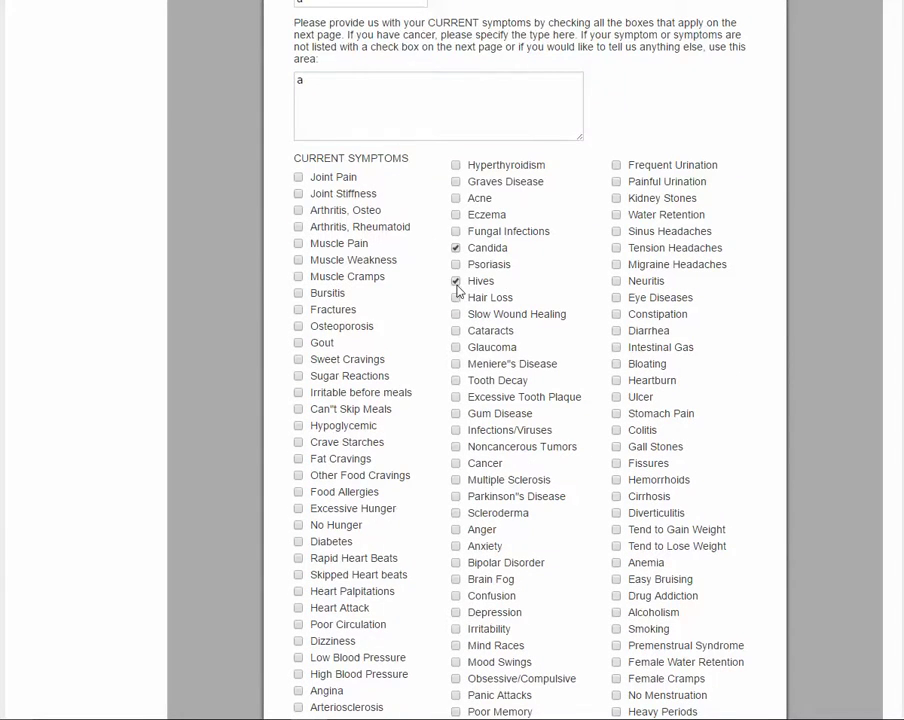
pyautogui.click(616, 315)
pyautogui.click(298, 359)
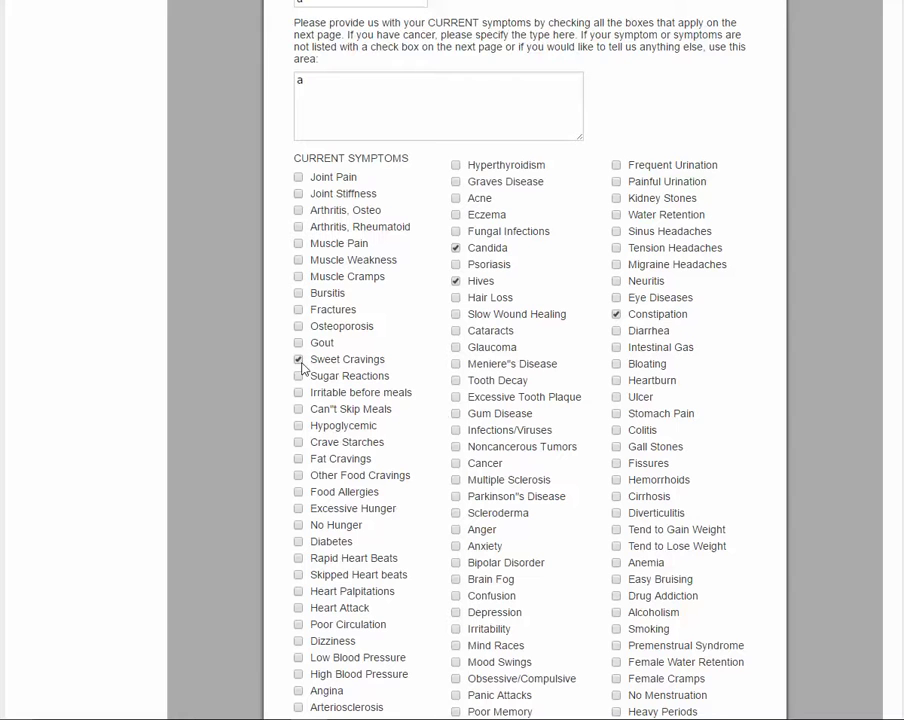
pyautogui.click(616, 513)
pyautogui.scroll(-6, 400, 460)
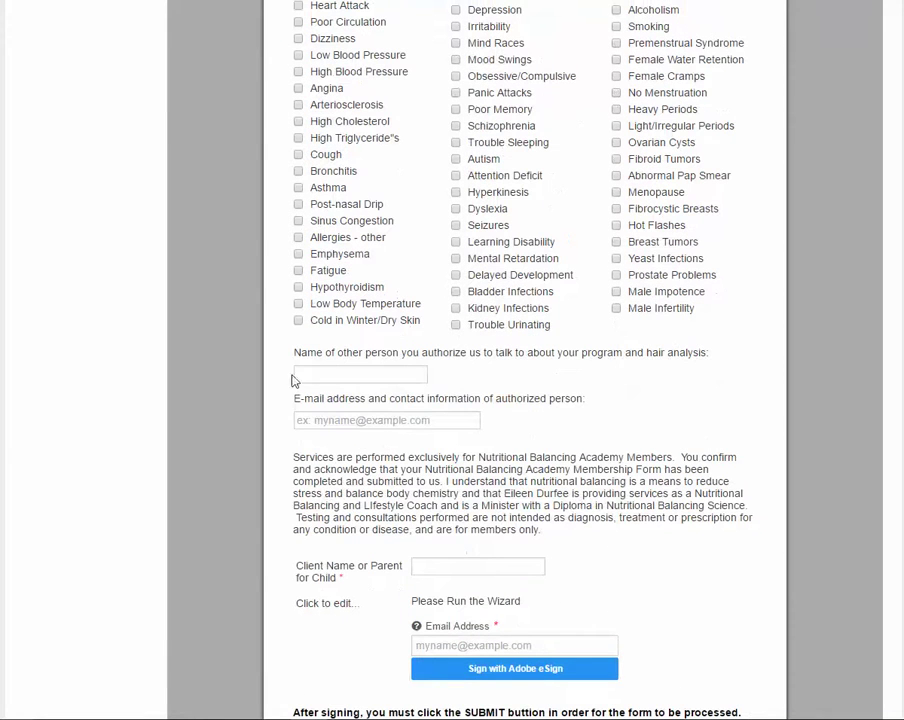
pyautogui.click(328, 371)
pyautogui.click(315, 421)
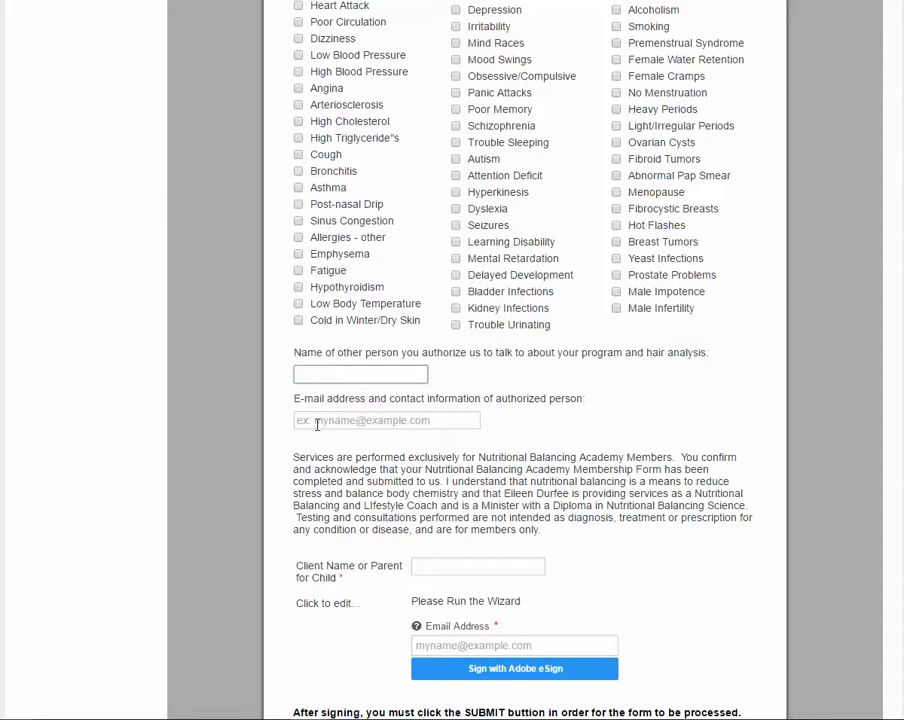
# Step: Enter client name Test and the signer's e-mail address in the signing section
pyautogui.click(440, 566)
pyautogui.scroll(-1, 437, 567)
pyautogui.scroll(-2, 437, 567)
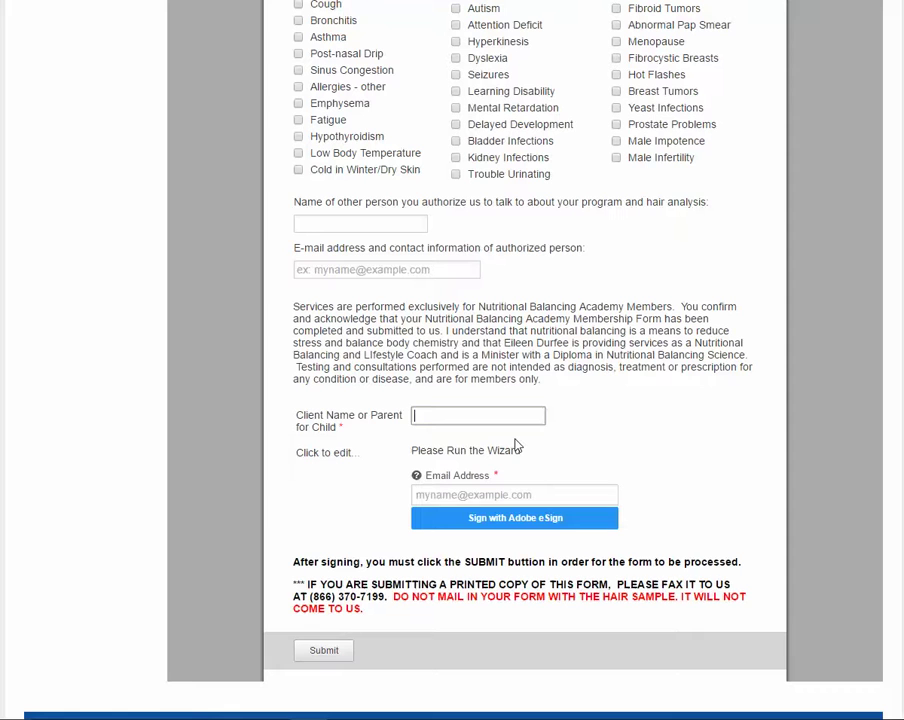
pyautogui.write('Test')
pyautogui.click(521, 491)
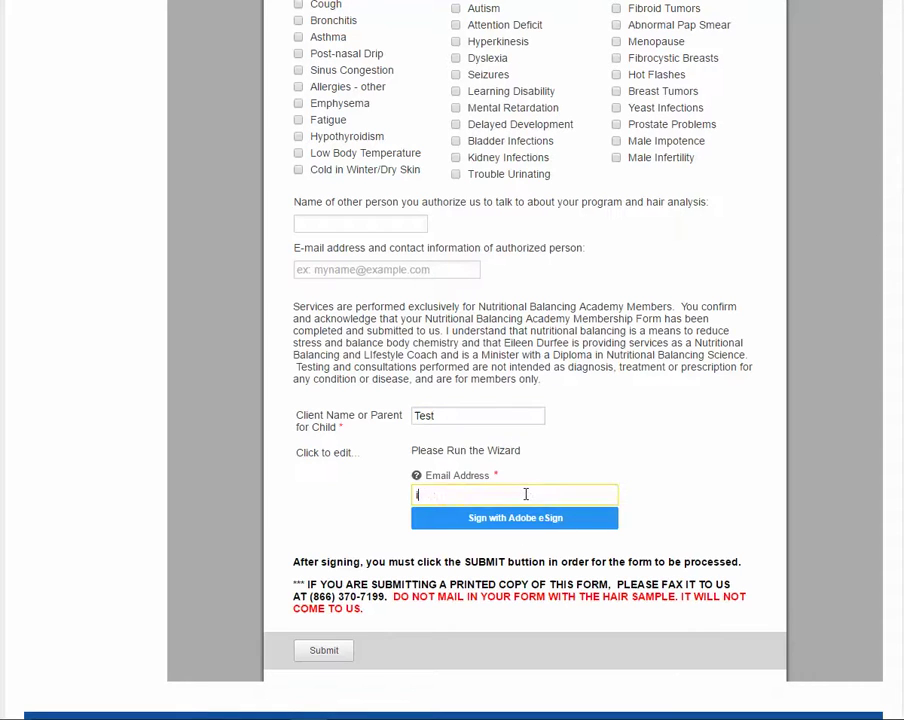
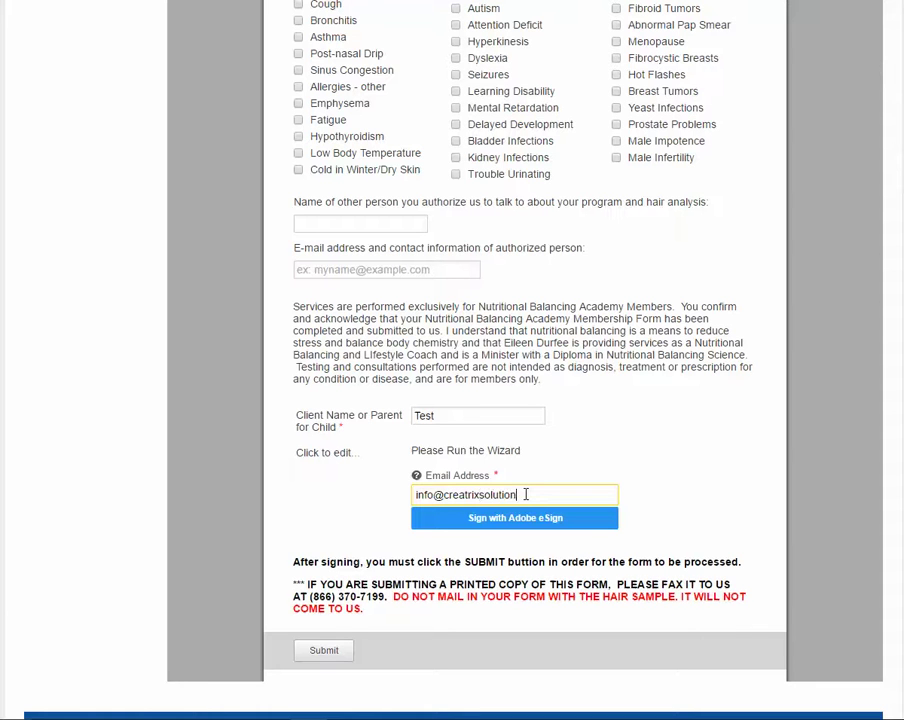
# Step: Launch Adobe eSign, apply 'test' as the typed signature, and finish signing the form
pyautogui.click(502, 524)
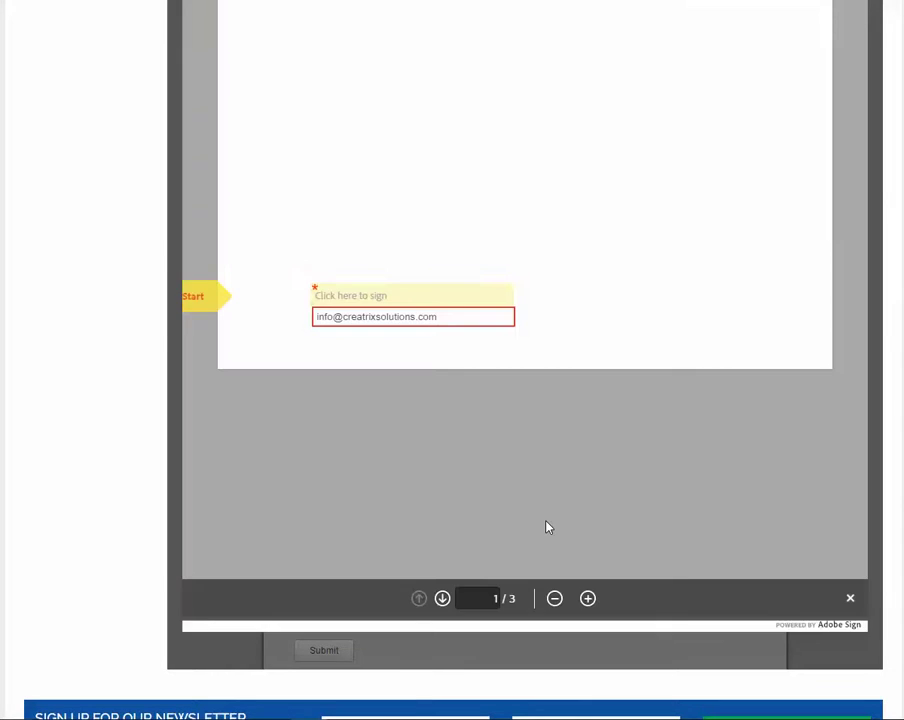
pyautogui.click(337, 297)
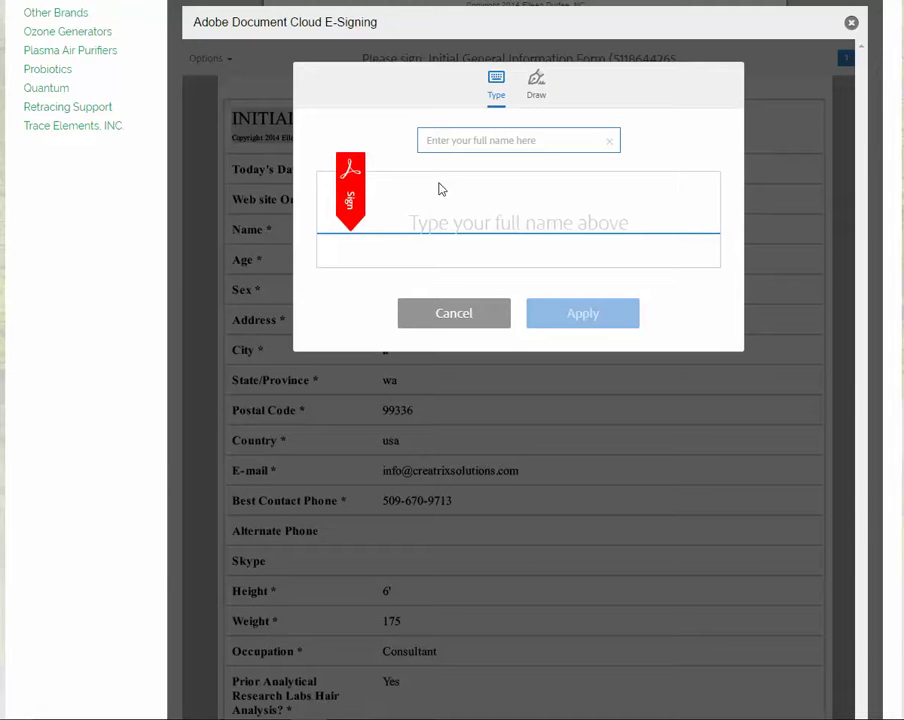
pyautogui.write('test')
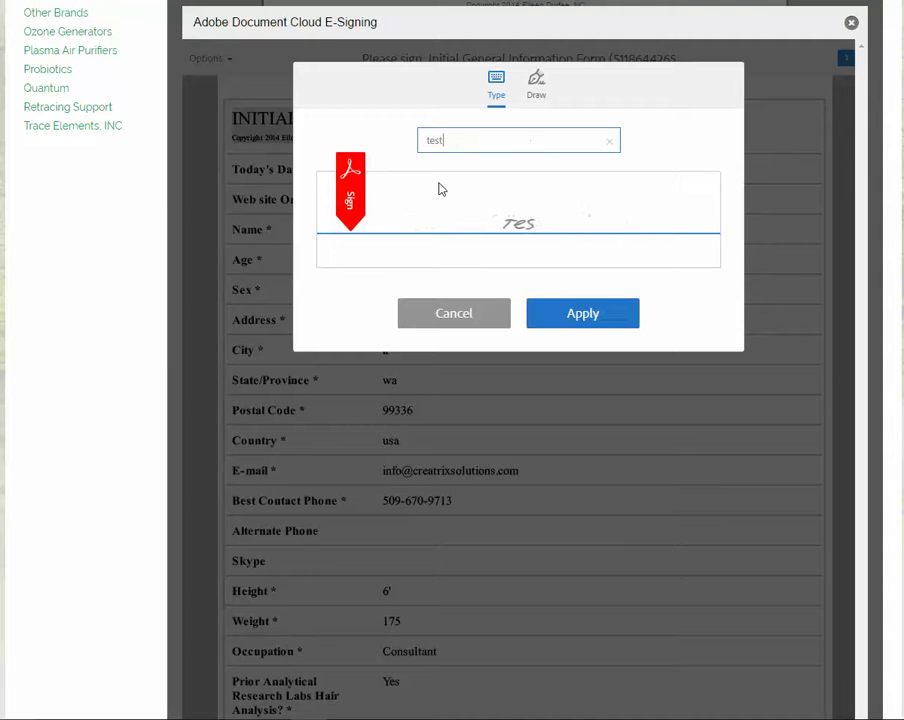
pyautogui.click(560, 314)
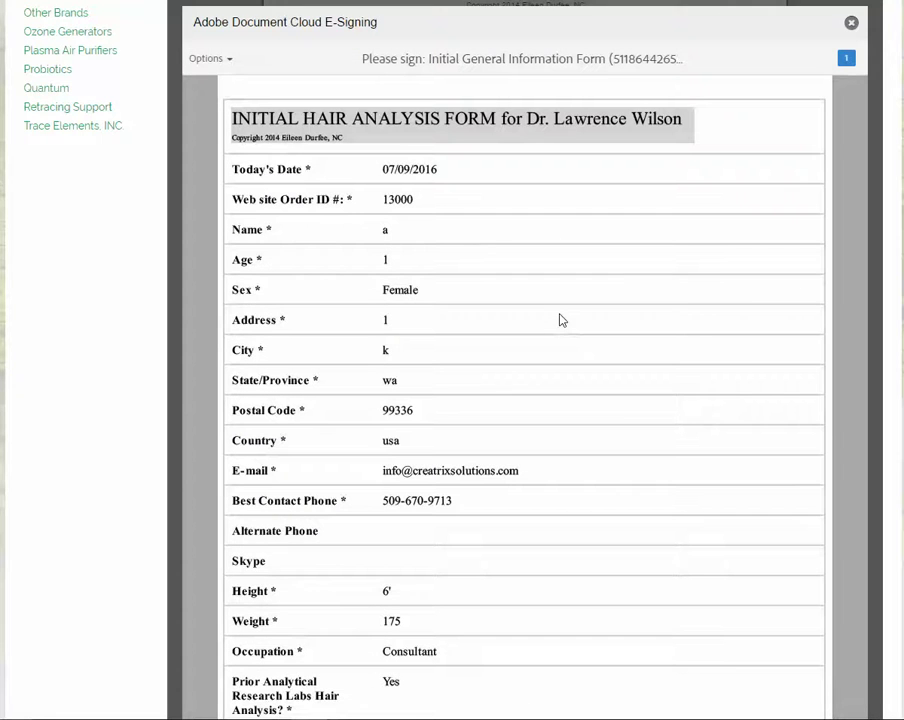
pyautogui.scroll(-5, 556, 318)
pyautogui.scroll(-15, 558, 318)
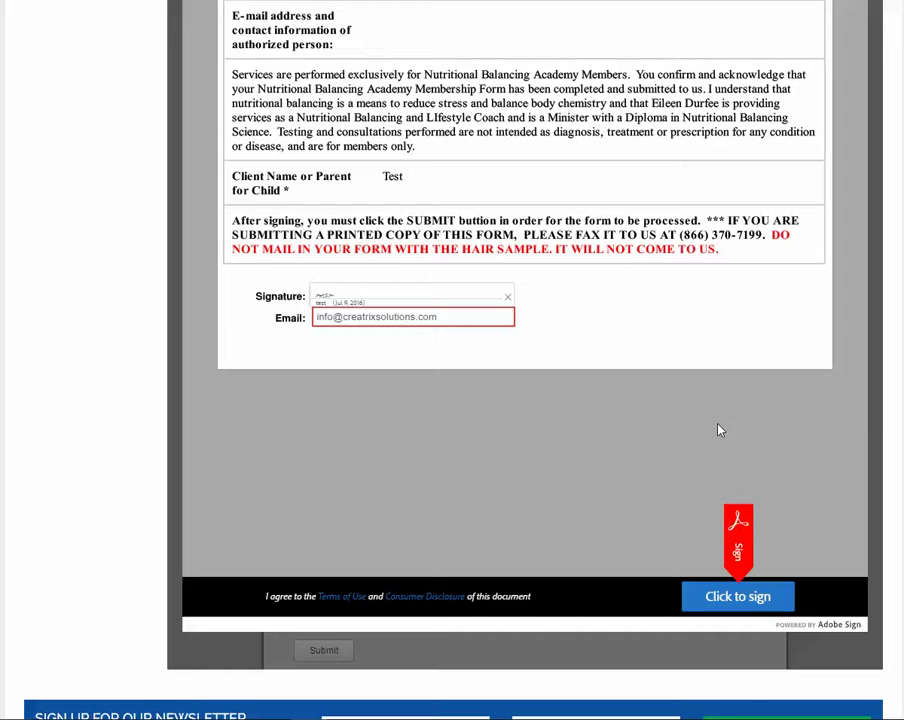
pyautogui.click(742, 598)
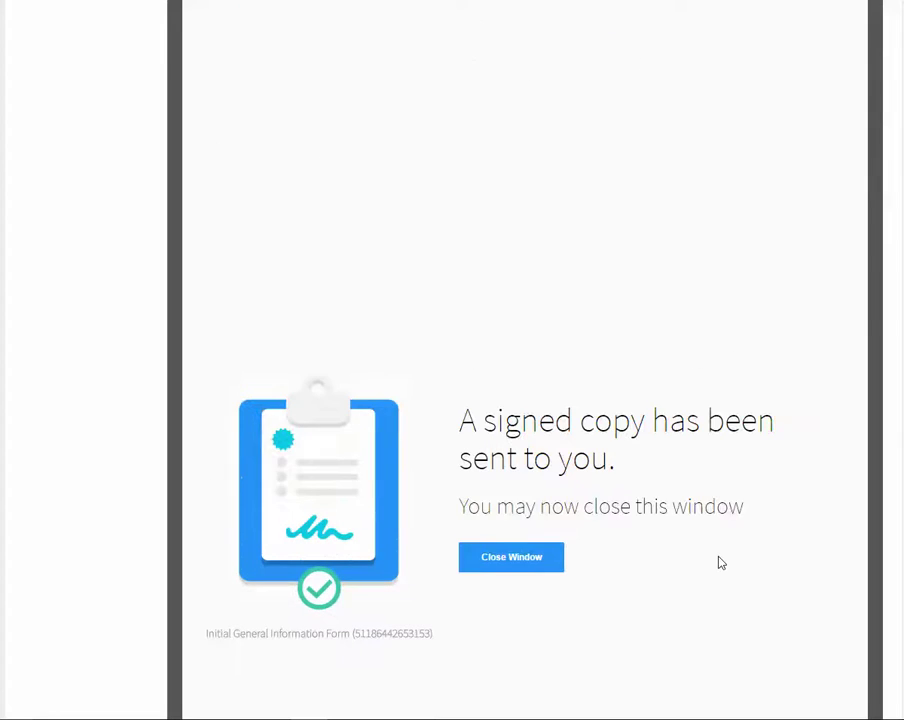
# Step: Close the signed-copy confirmation and submit the completed hair analysis form
pyautogui.click(493, 564)
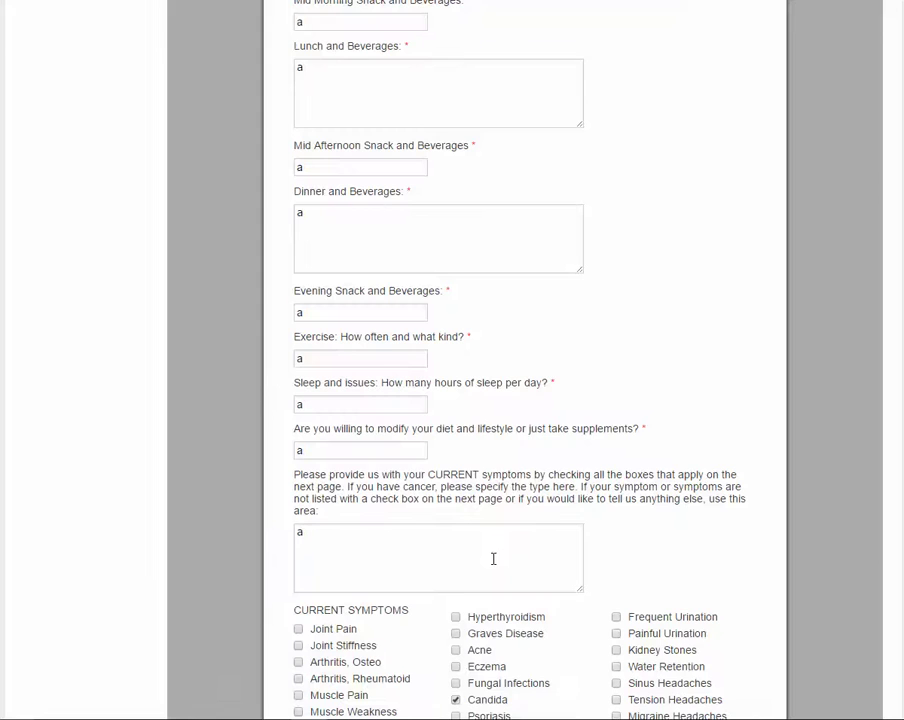
pyautogui.scroll(-15, 493, 559)
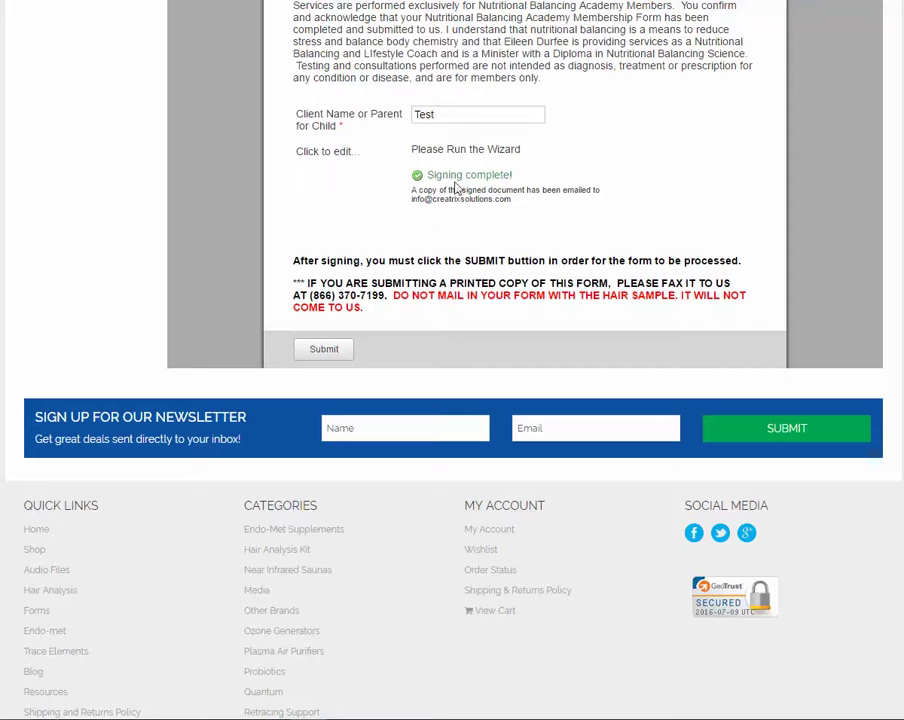
pyautogui.click(316, 357)
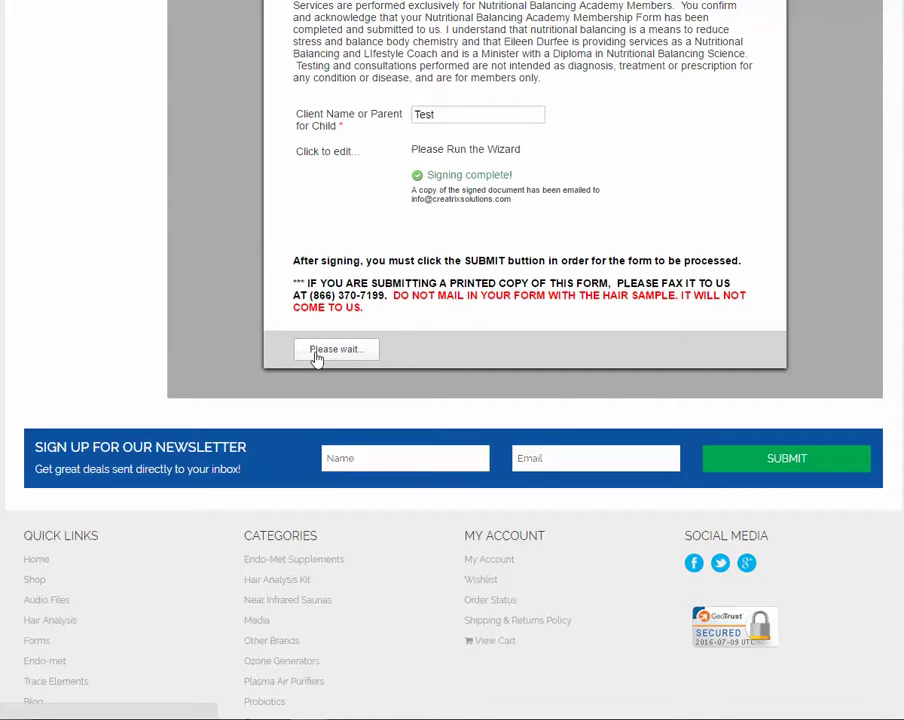